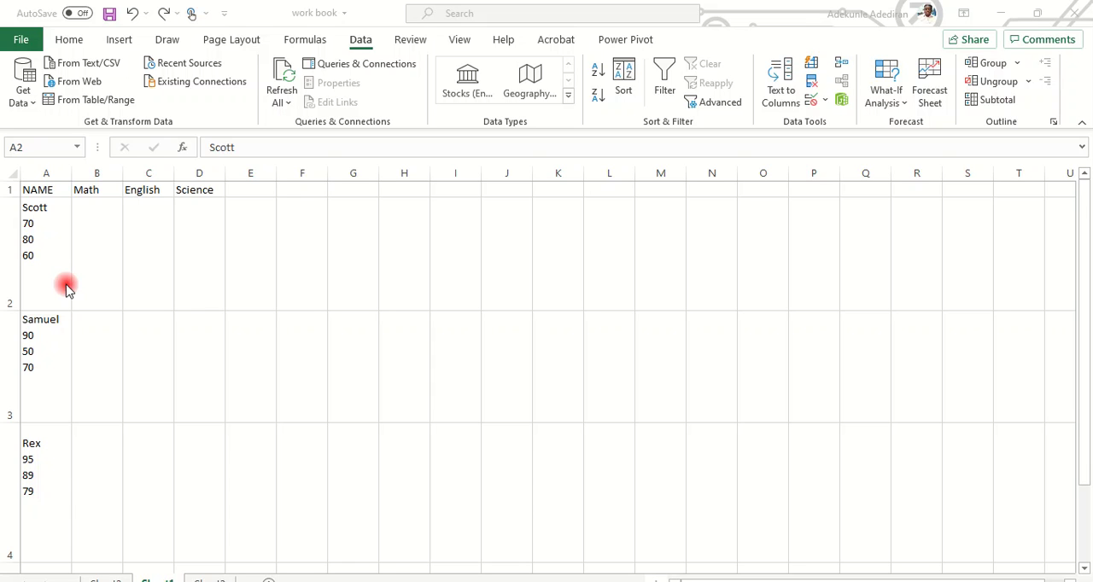
Examine the multi-line entries in A2:A5, where each name and its three scores share one cell.
left_click(36, 175)
left_click(36, 175)
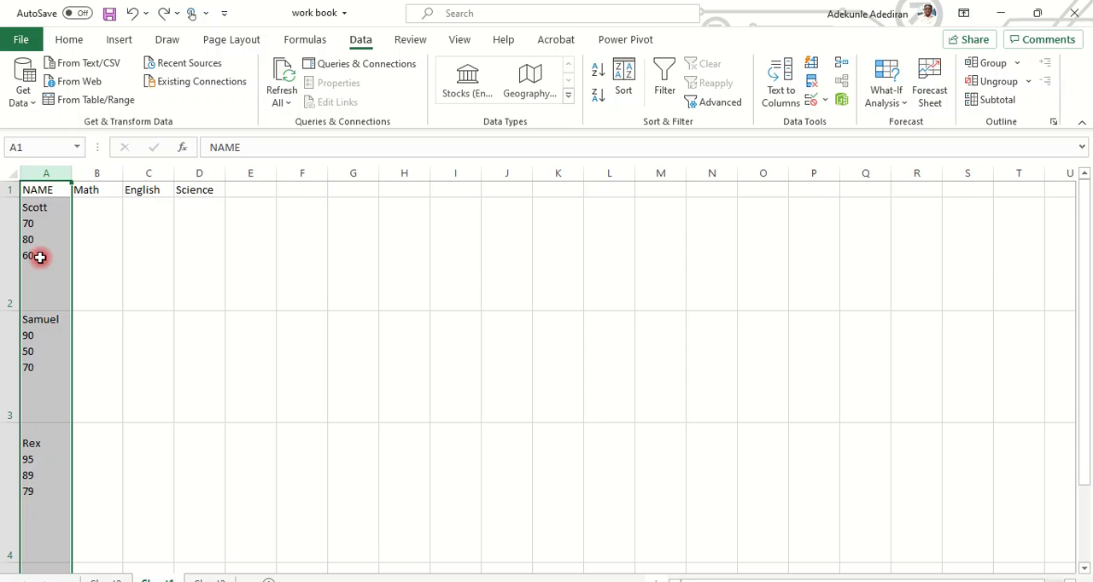
left_click(28, 214)
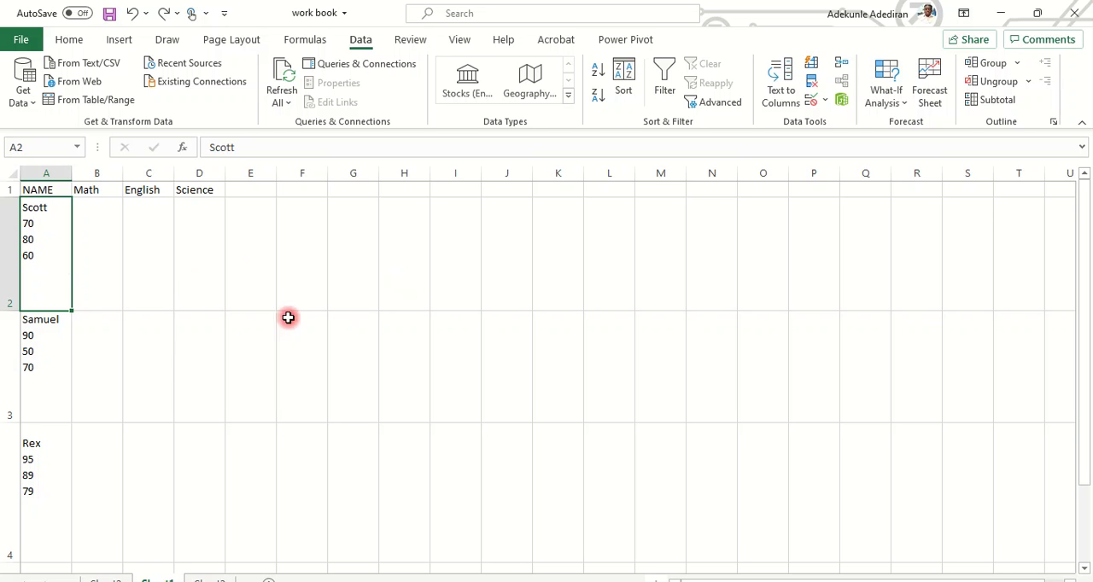
scroll(41, 301, "down", 3)
scroll(40, 301, "up", 3)
left_click(54, 354)
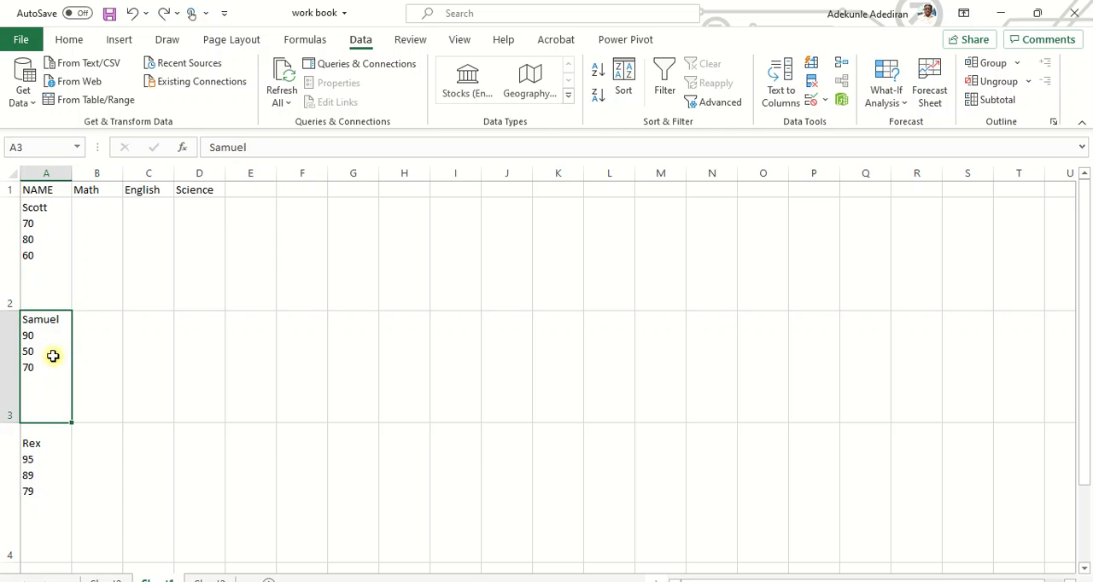
left_click(43, 237)
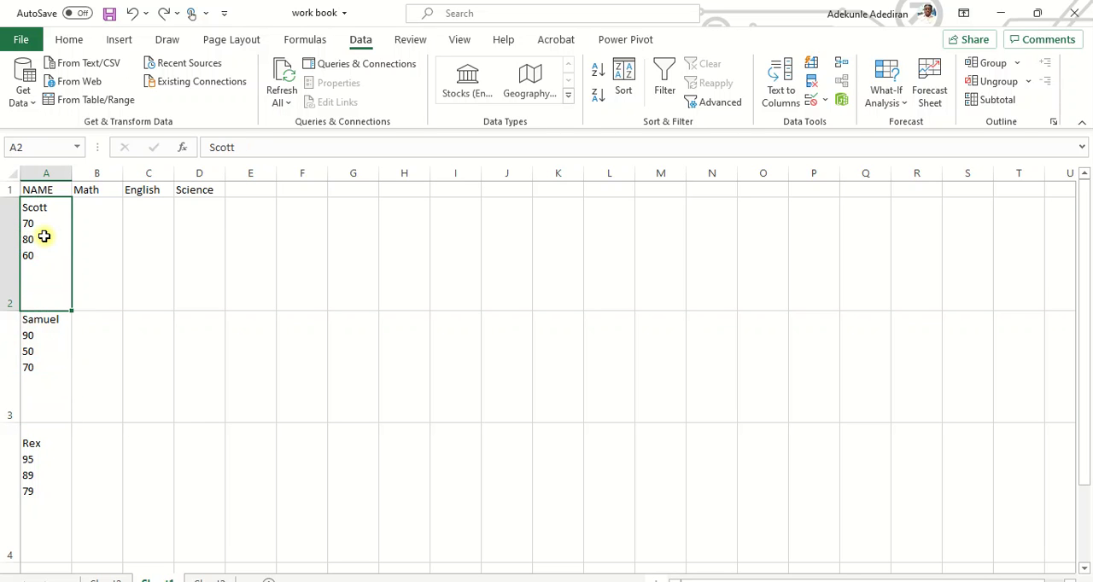
left_click(40, 353)
left_click(52, 457)
scroll(52, 450, "down", 2)
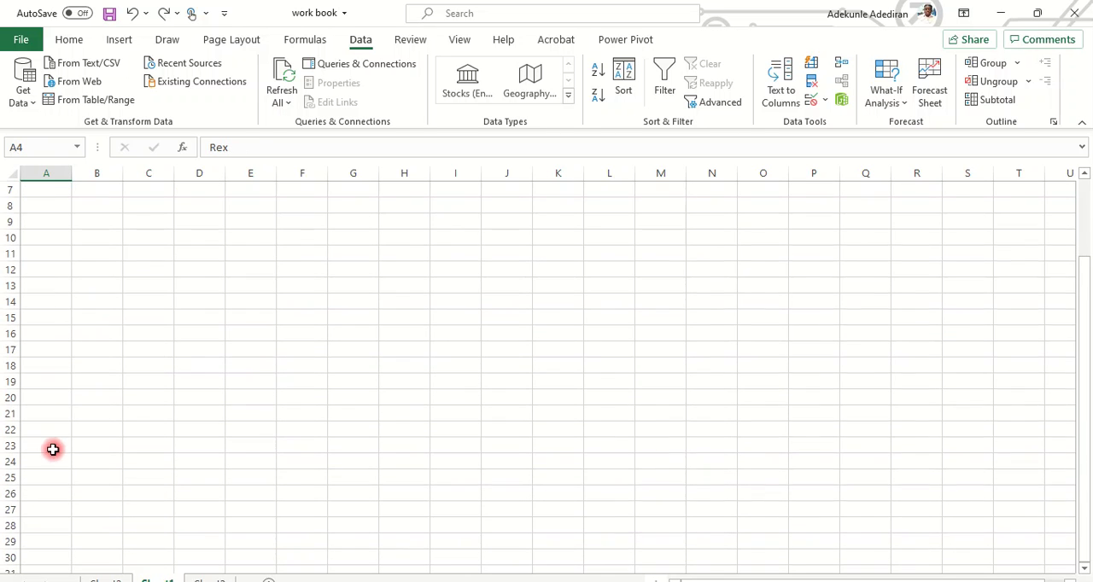
scroll(45, 341, "up", 2)
left_click(49, 376)
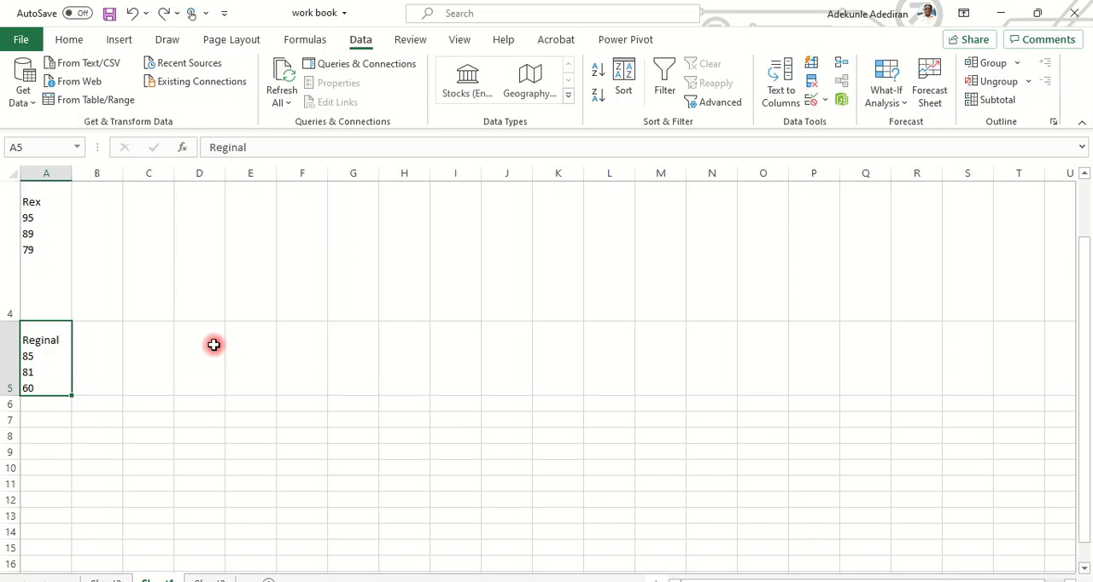
scroll(214, 344, "up", 1)
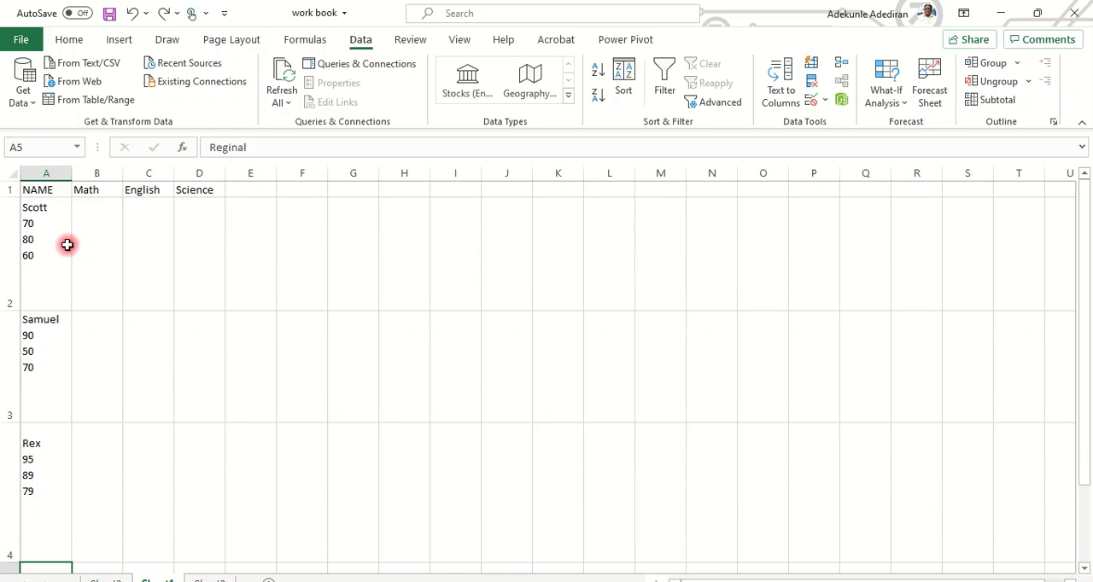
left_click(45, 205)
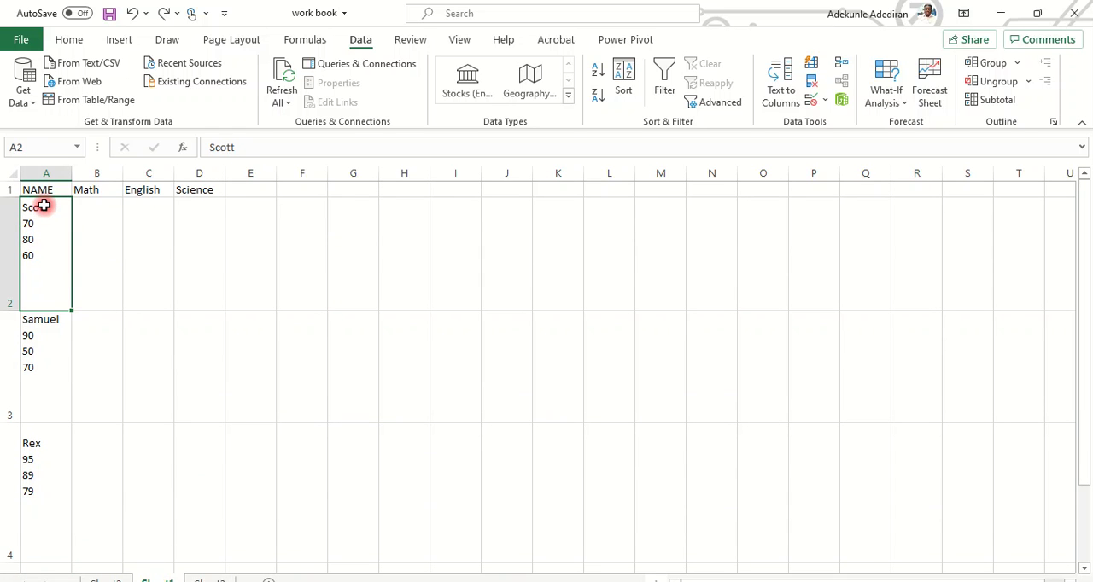
left_click(70, 40)
left_click_drag(42, 207, 51, 469)
scroll(146, 349, "down", 3)
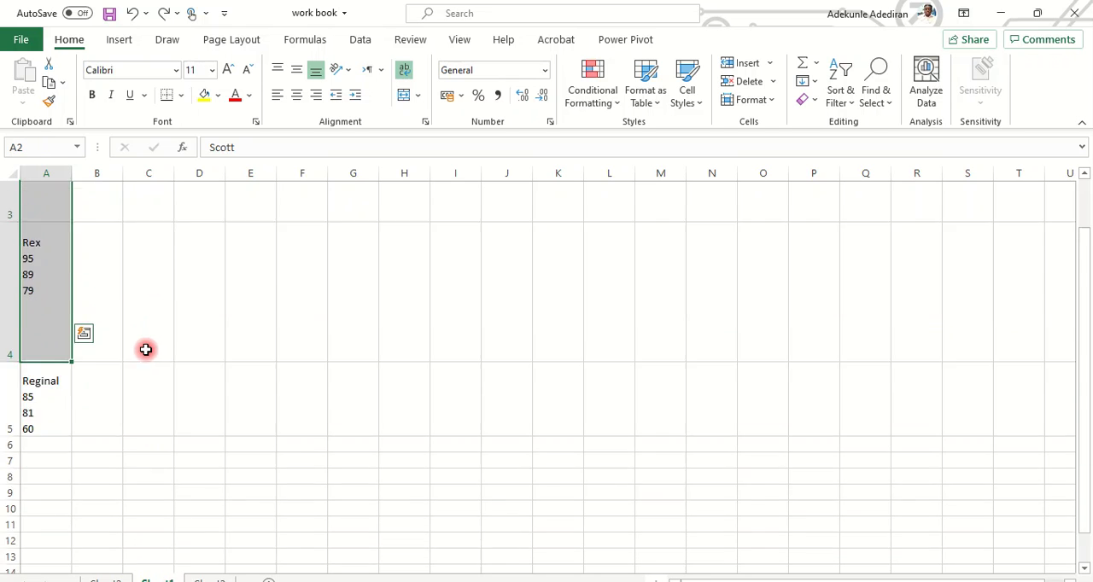
scroll(127, 339, "up", 3)
Copy the score 70 from the text in A2 into the Math cell B2.
left_click_drag(54, 218, 16, 224)
key("ctrl+c")
left_click(86, 225)
double_click(107, 209)
key("ctrl+v")
Copy the score 80 from the text in A2 into the English cell C2.
double_click(39, 237)
left_click_drag(37, 238, 10, 235)
key("ctrl+c")
left_click(153, 213)
double_click(154, 213)
key("ctrl+v")
Copy the score 60 from the text in A2 into the Science cell D2.
left_click(39, 254)
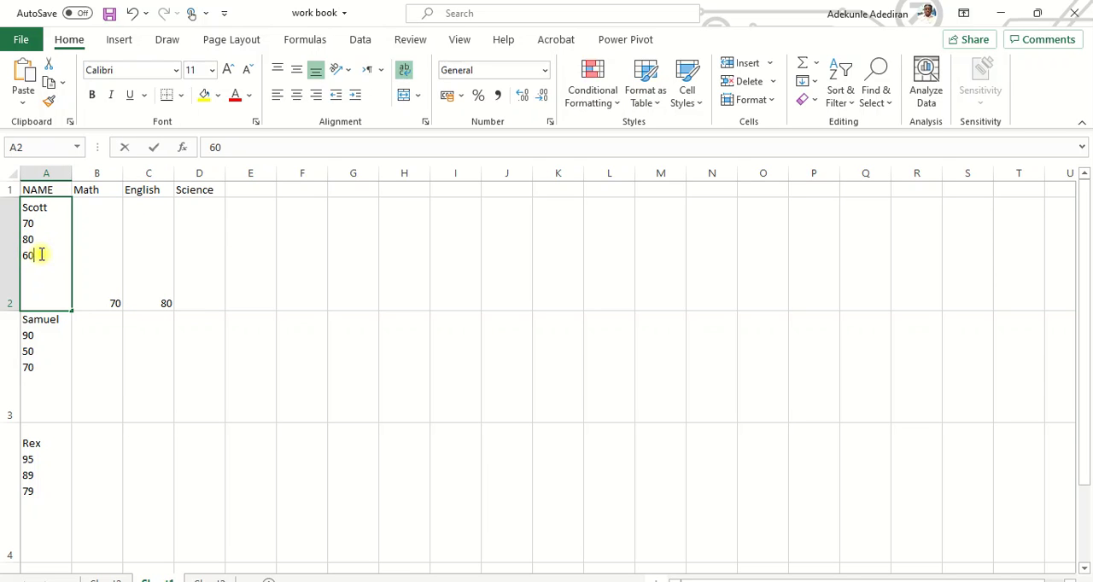
double_click(39, 253)
left_click_drag(39, 254, 12, 254)
key("ctrl+c")
left_click(199, 218)
double_click(199, 218)
key("ctrl+v")
Clear the pasted scores from B2:D2.
left_click(293, 290)
left_click_drag(97, 237, 216, 276)
left_click(206, 453)
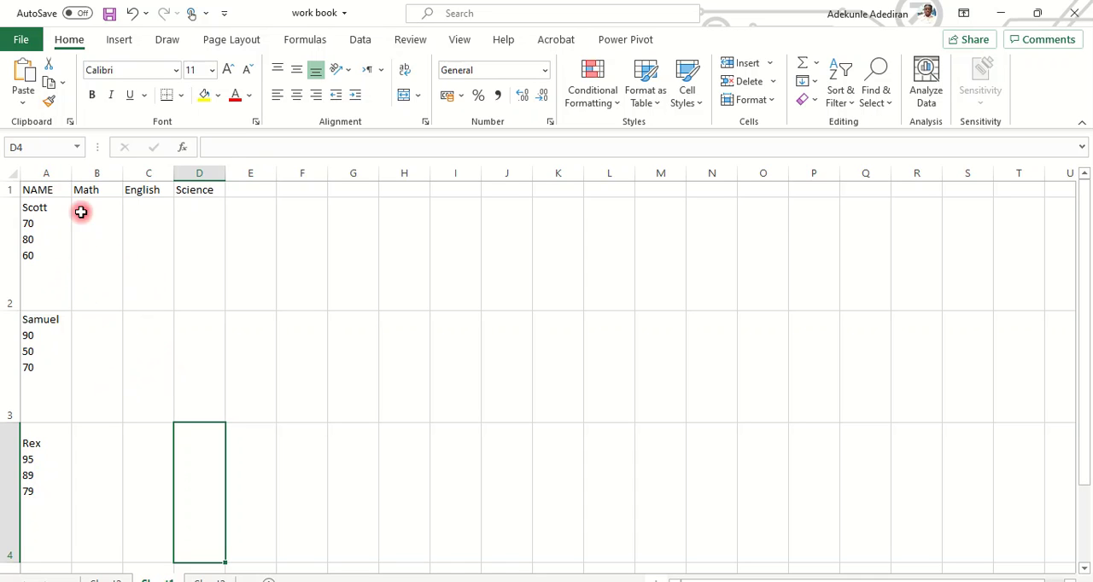
Split A2:A5 with Text to Columns as delimited data, replacing the Tab delimiter with a line break as the Other delimiter.
left_click_drag(37, 205, 41, 467)
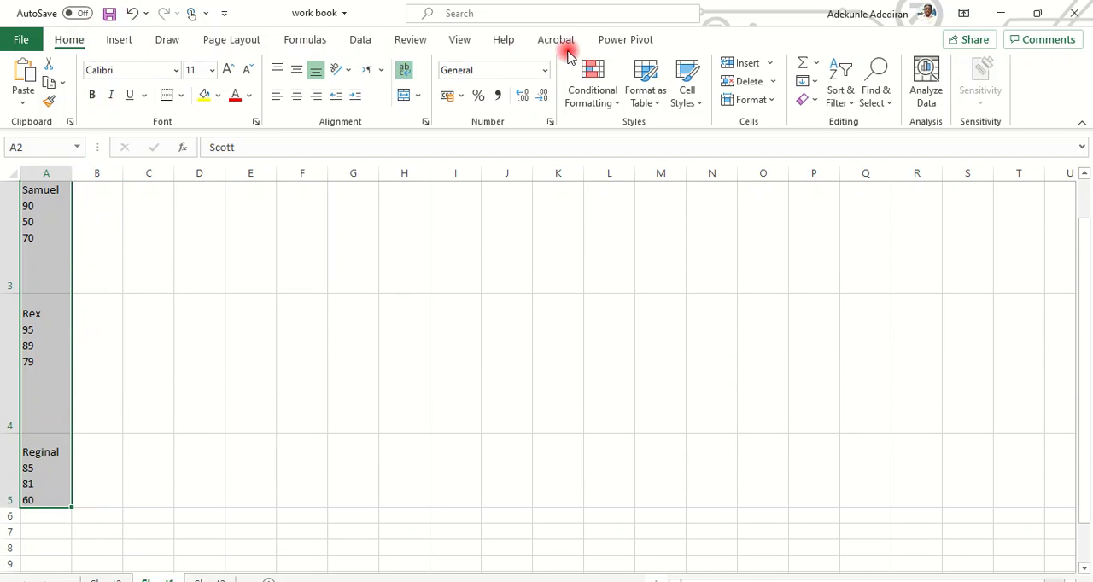
left_click(361, 40)
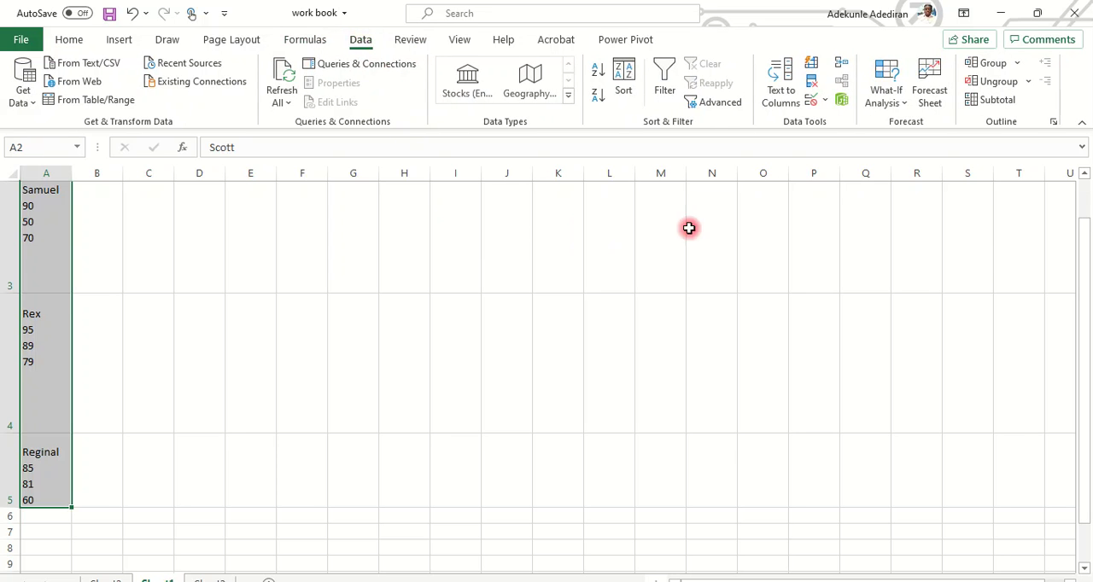
left_click(790, 101)
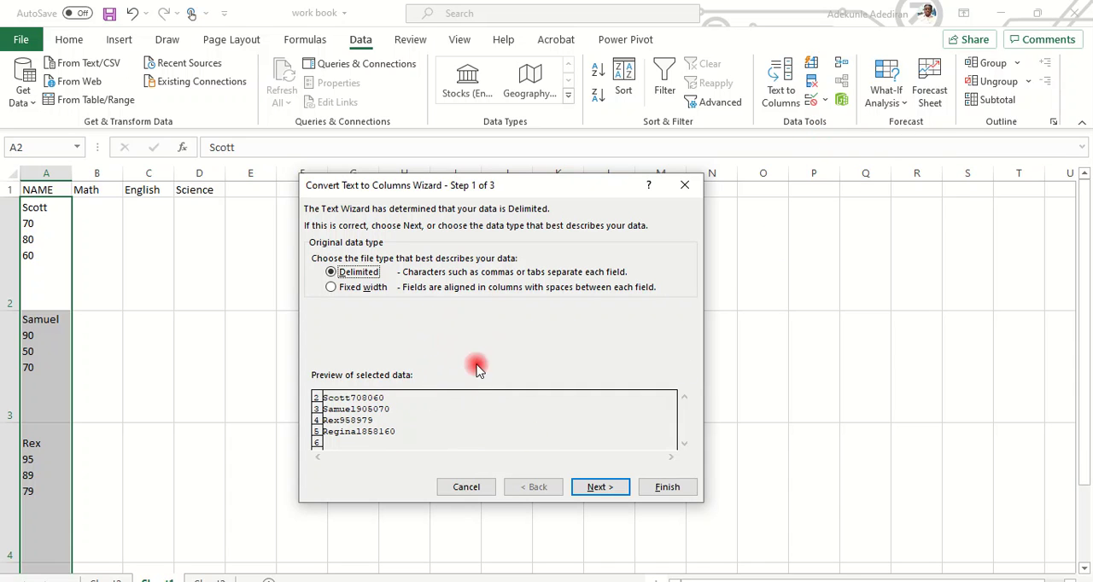
left_click(610, 492)
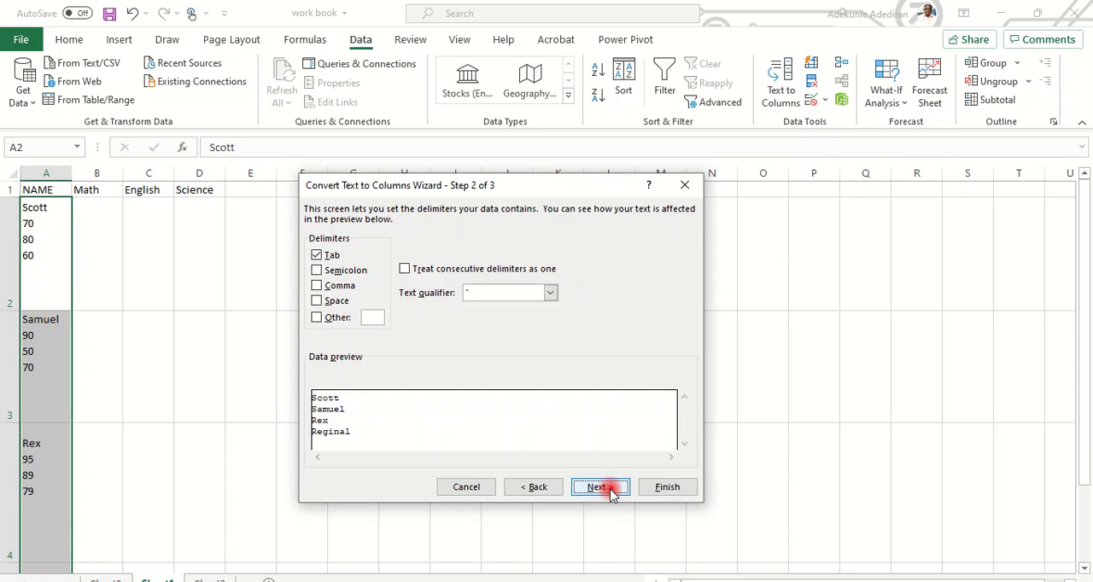
left_click(318, 254)
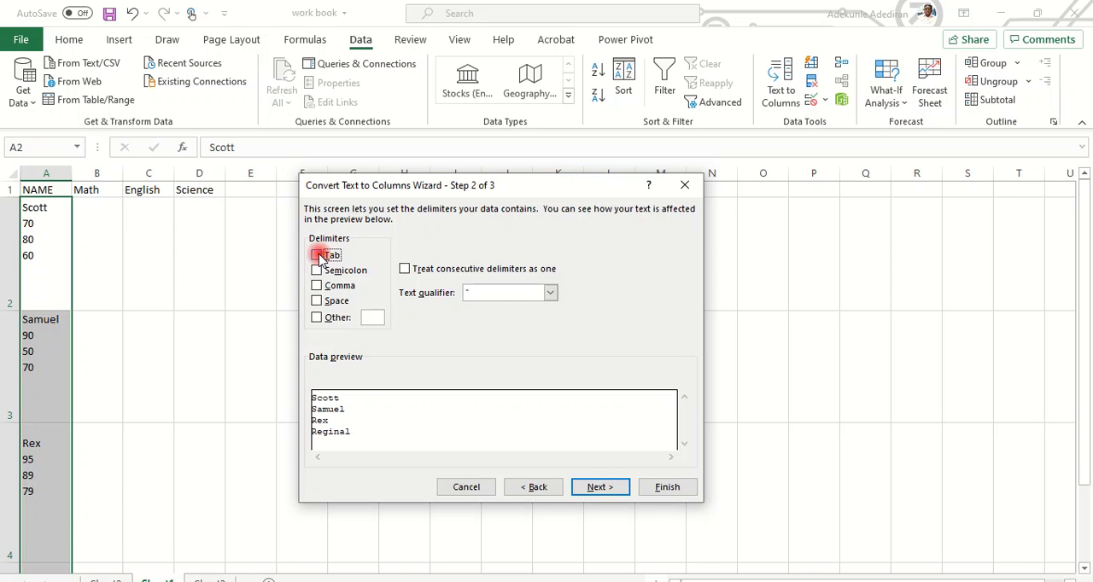
left_click(316, 318)
key("ctrl+j")
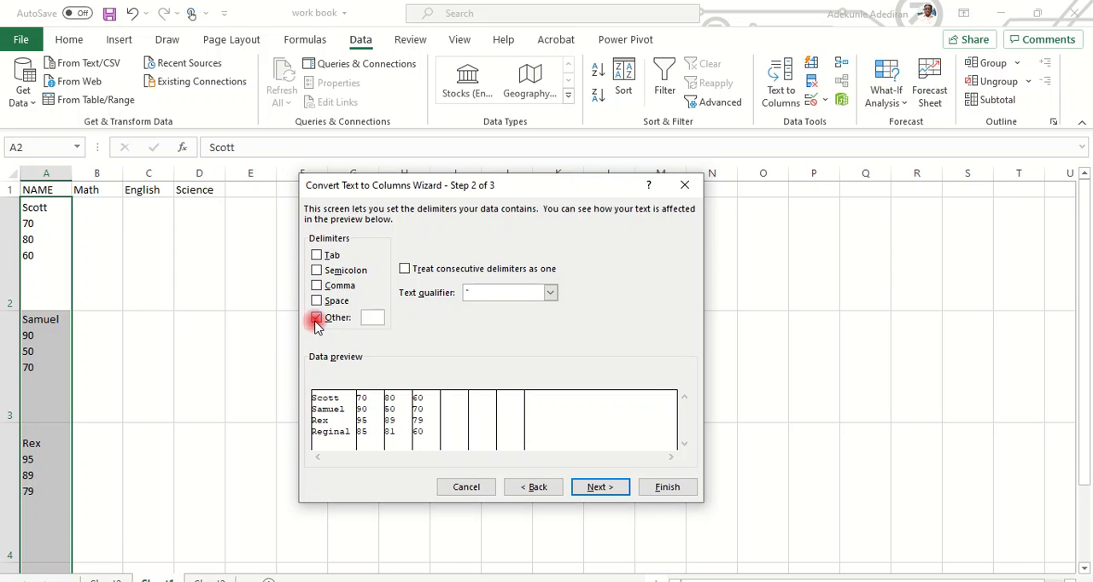
left_click(375, 320)
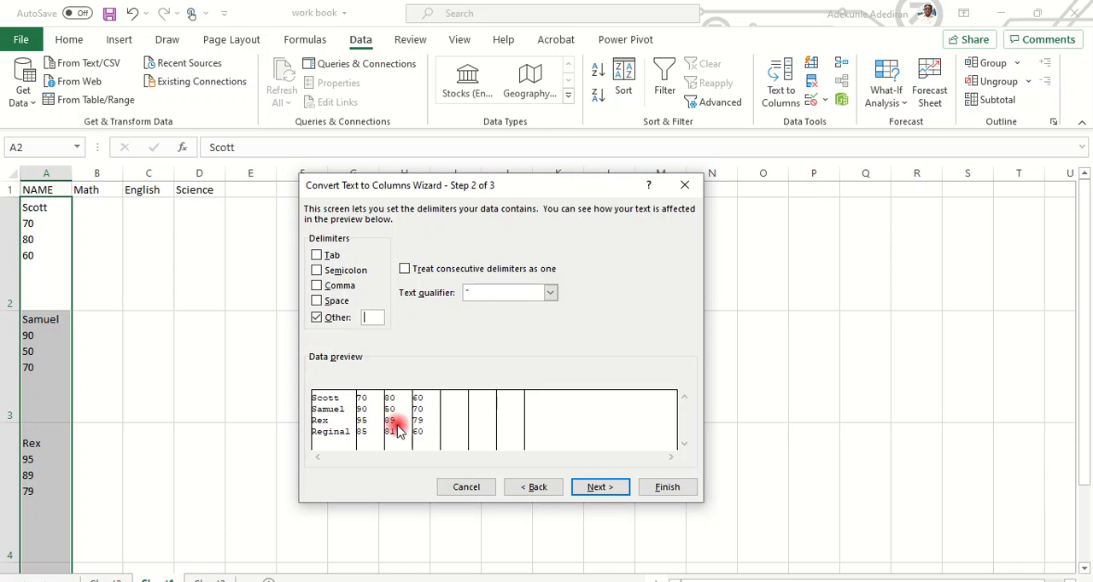
left_click(668, 489)
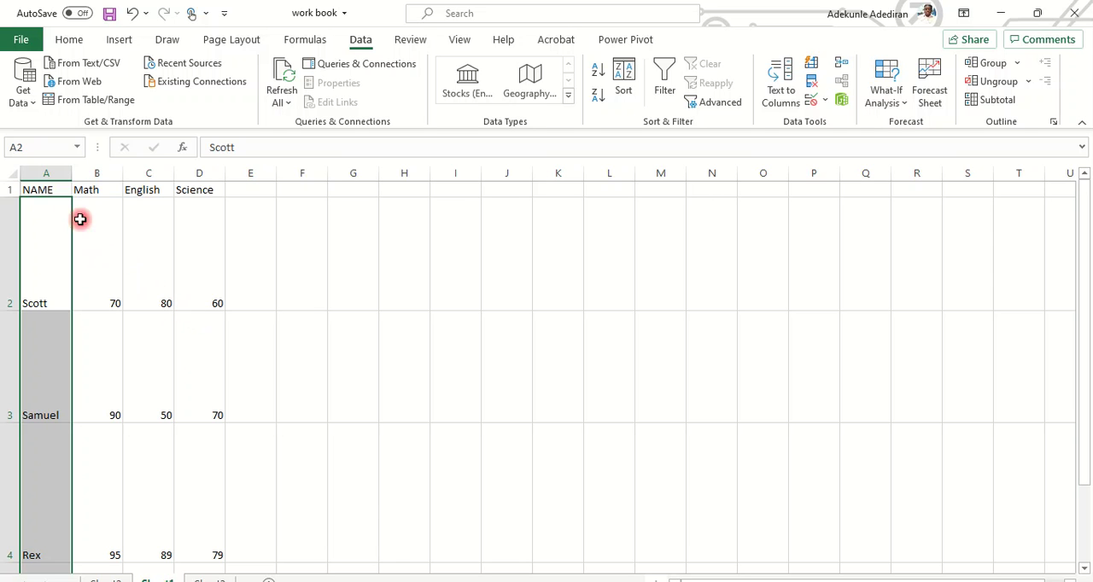
Reduce the height of row 2 by hand.
left_click(282, 300)
scroll(217, 359, "down", 3)
scroll(214, 361, "up", 3)
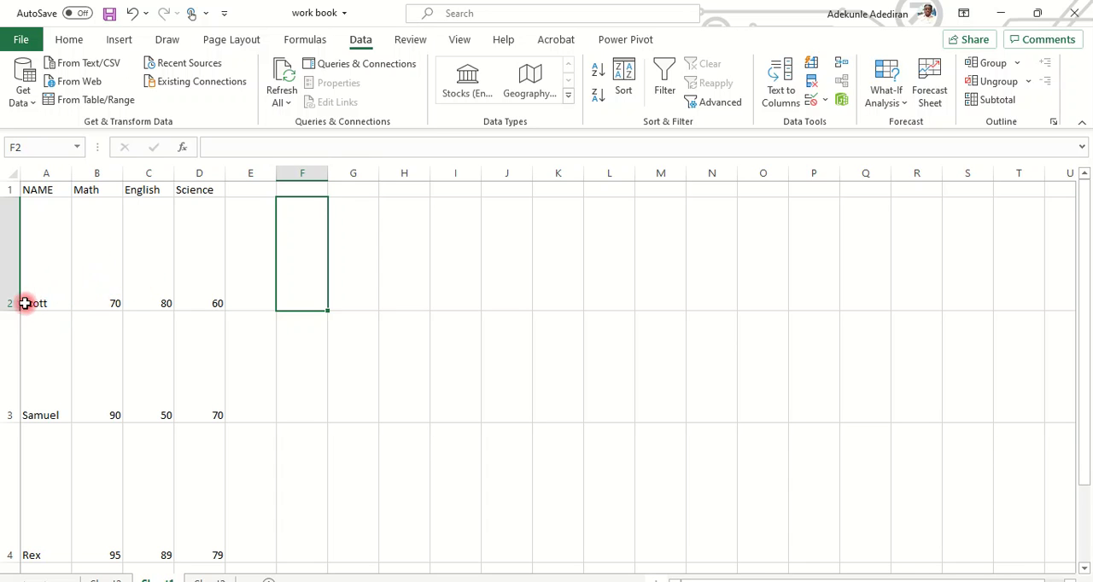
left_click_drag(8, 311, 7, 260)
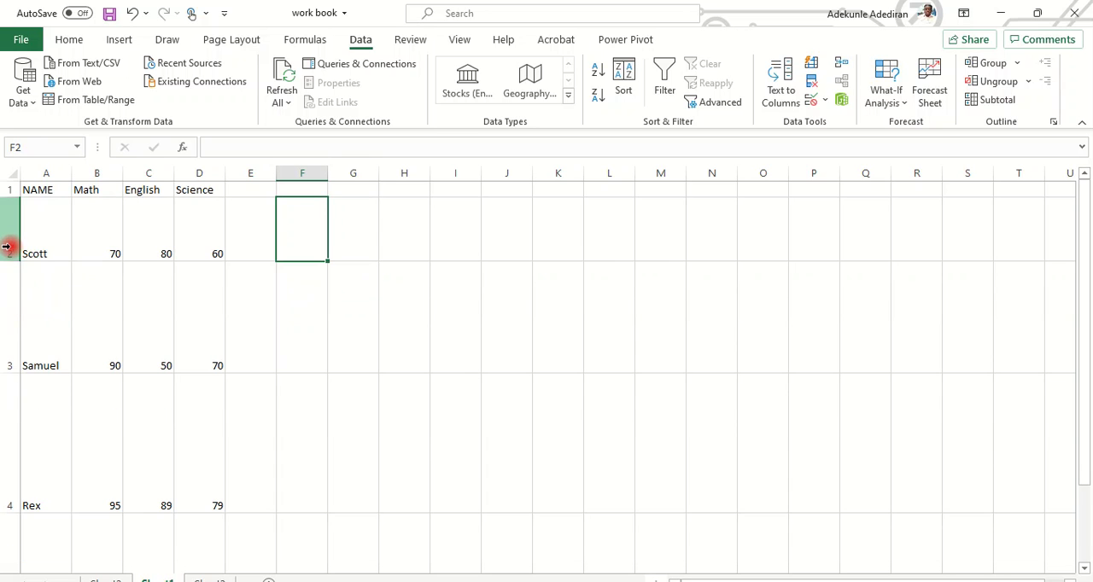
left_click(112, 291)
left_click(146, 235)
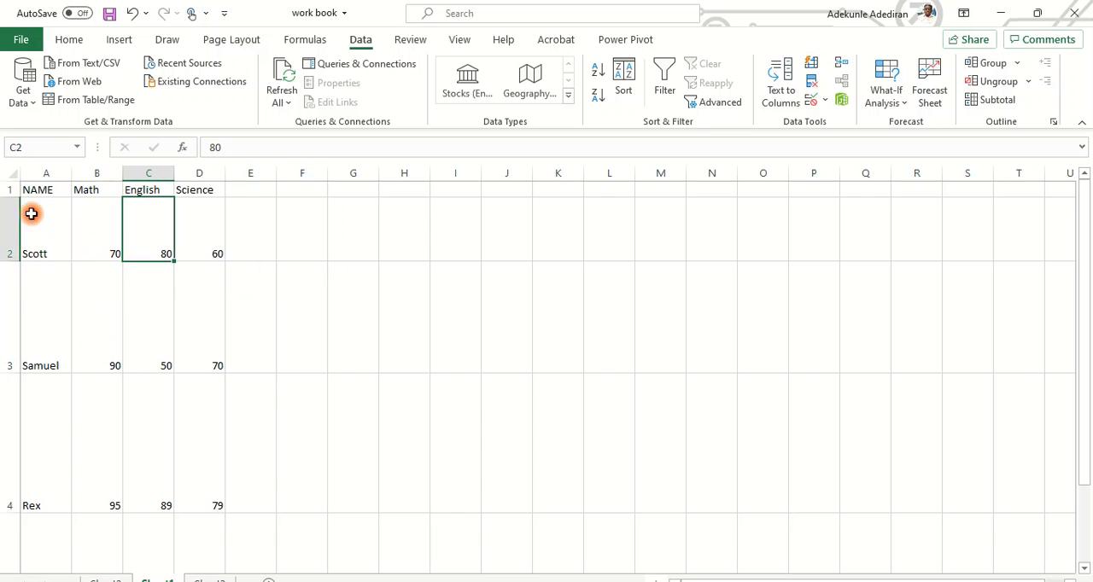
Autofit the height of all rows on the worksheet.
left_click(14, 173)
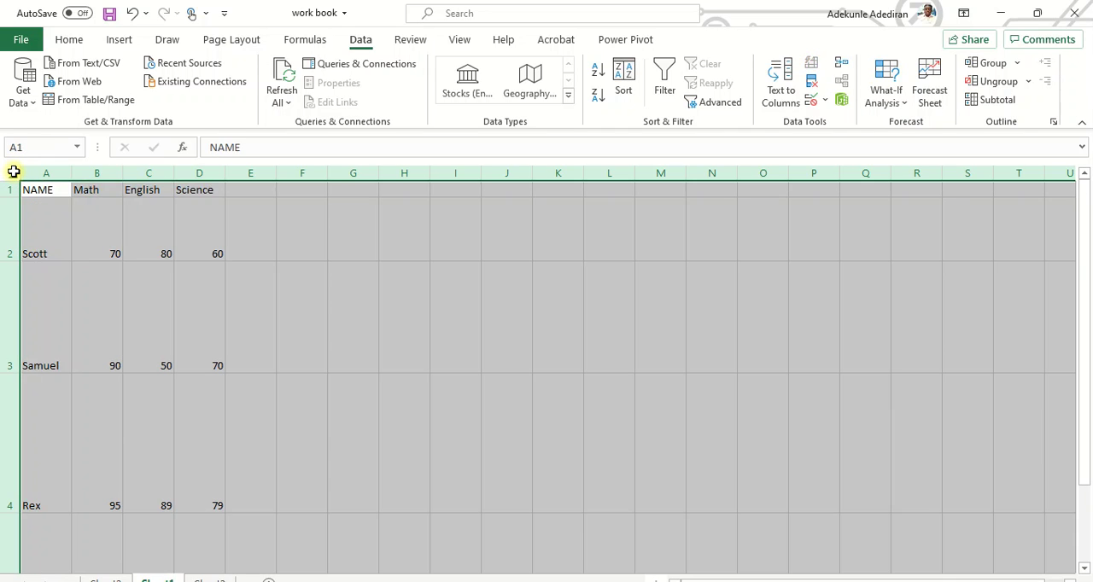
double_click(13, 261)
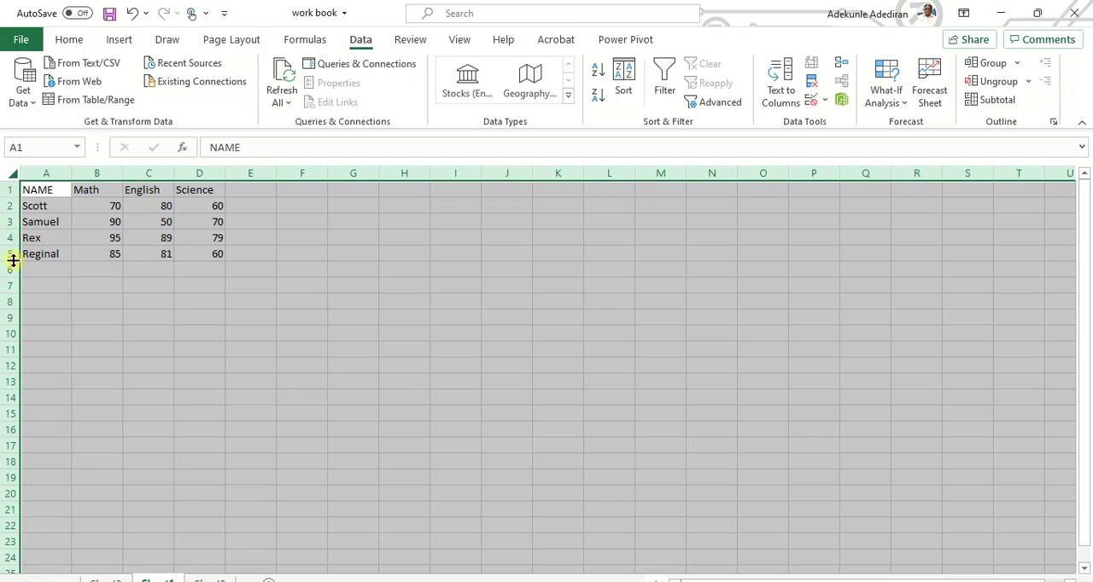
left_click(150, 303)
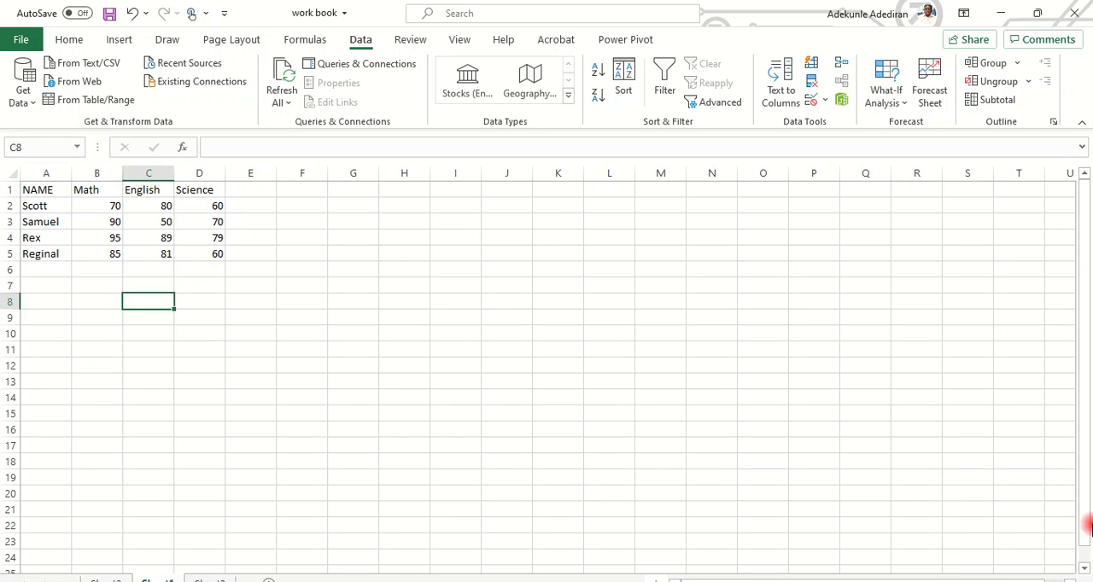
Set the font color of the subject headers in B1:D1 to black.
left_click_drag(1080, 508, 1081, 518)
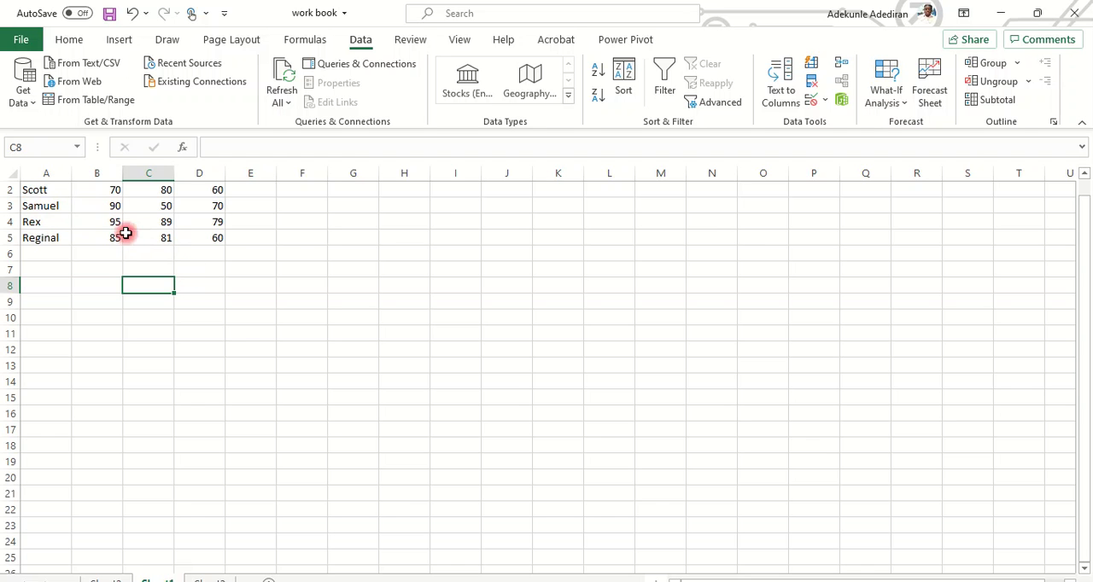
scroll(128, 236, "up", 1)
left_click_drag(94, 190, 193, 190)
left_click(71, 40)
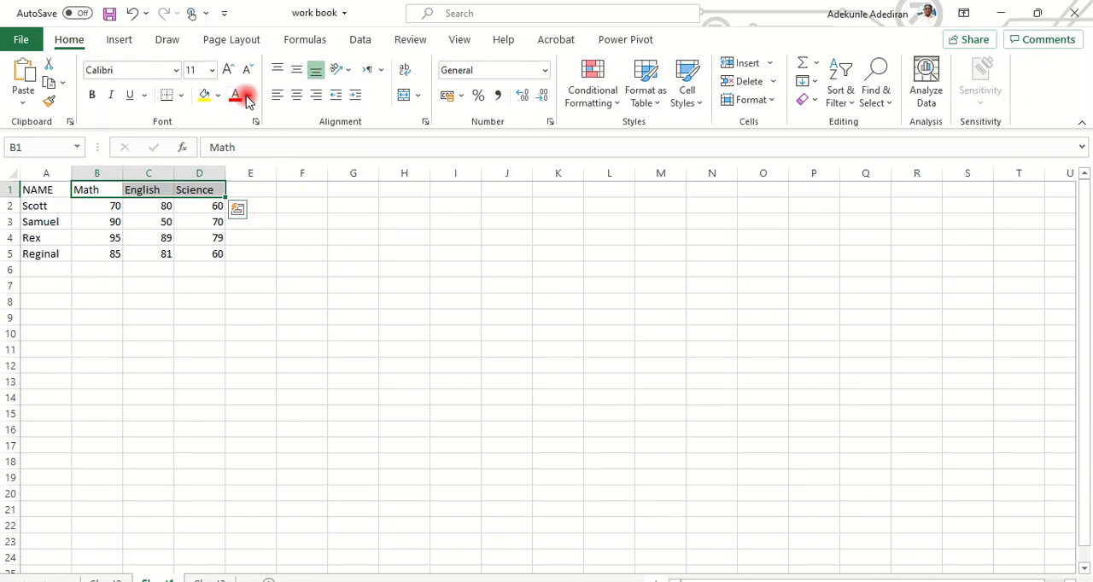
left_click(250, 97)
left_click(249, 161)
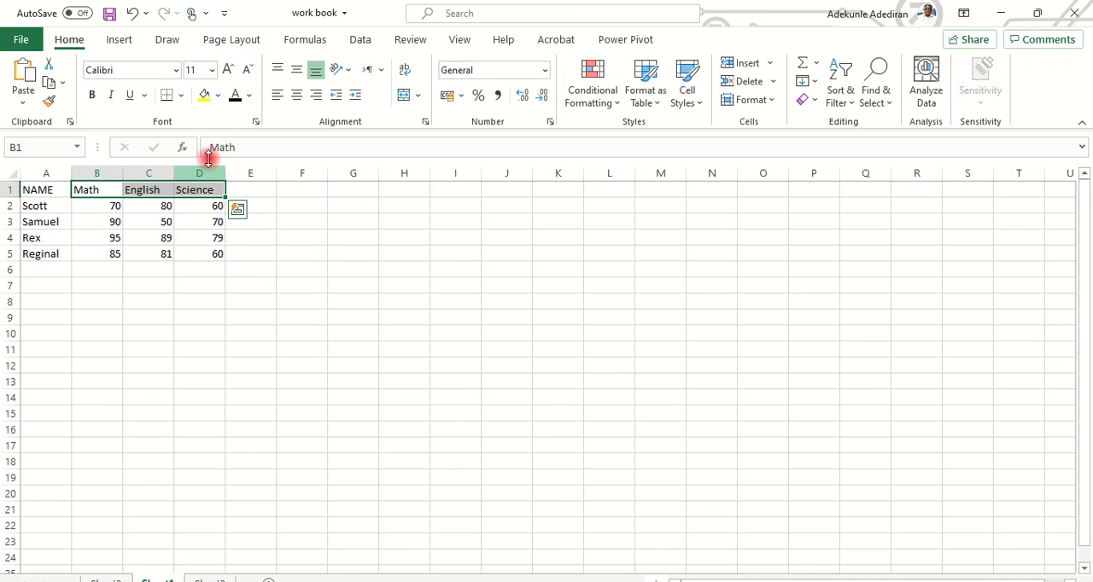
Fill the header cells A1:D1 with yellow.
left_click(208, 96)
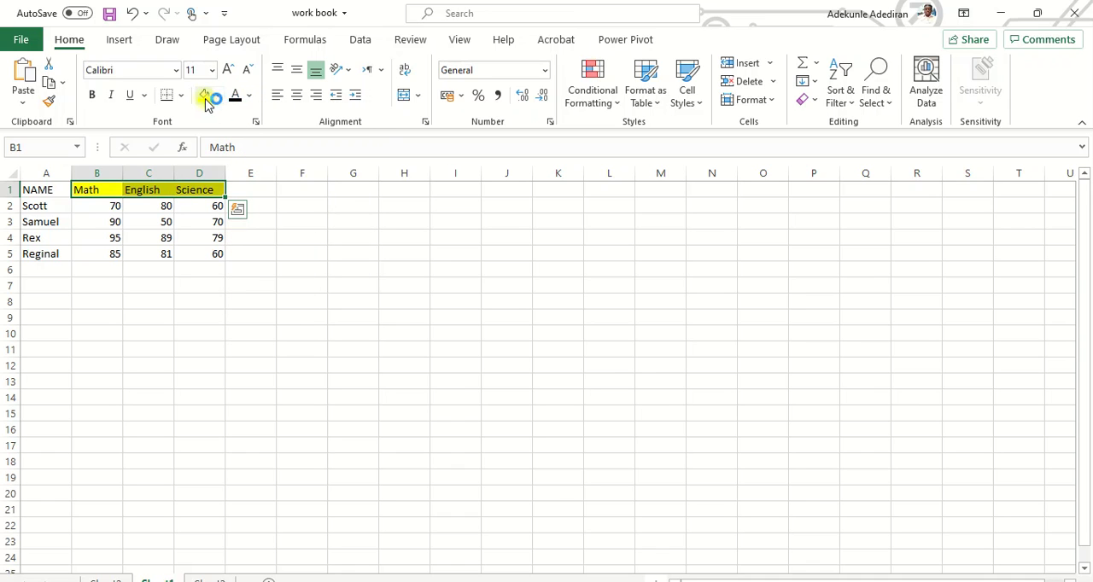
left_click_drag(44, 190, 181, 183)
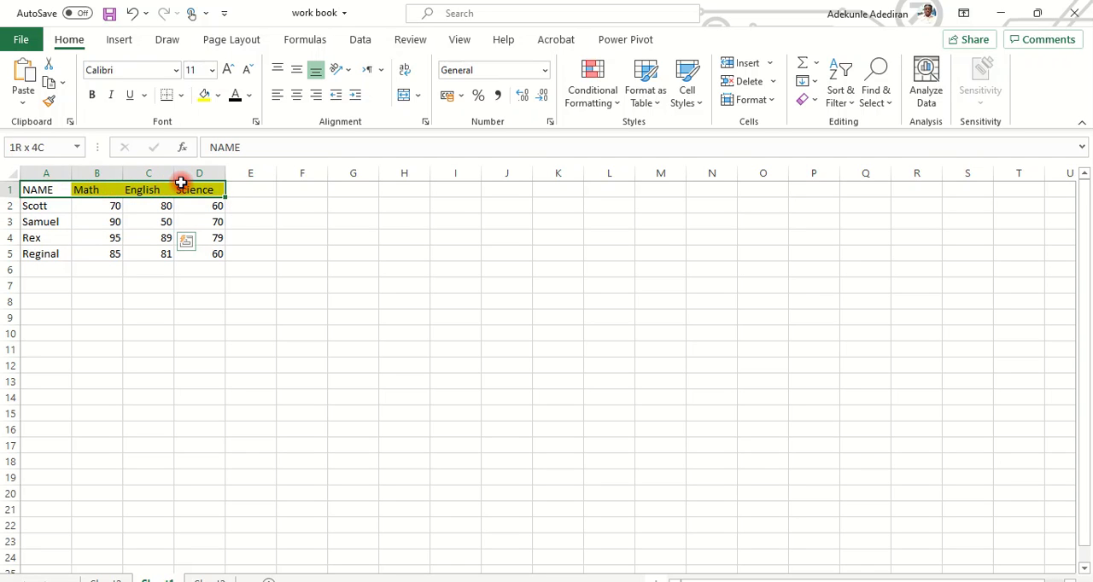
left_click(205, 95)
Apply all borders to the table A1:D5 and center its contents horizontally.
left_click_drag(51, 189, 222, 248)
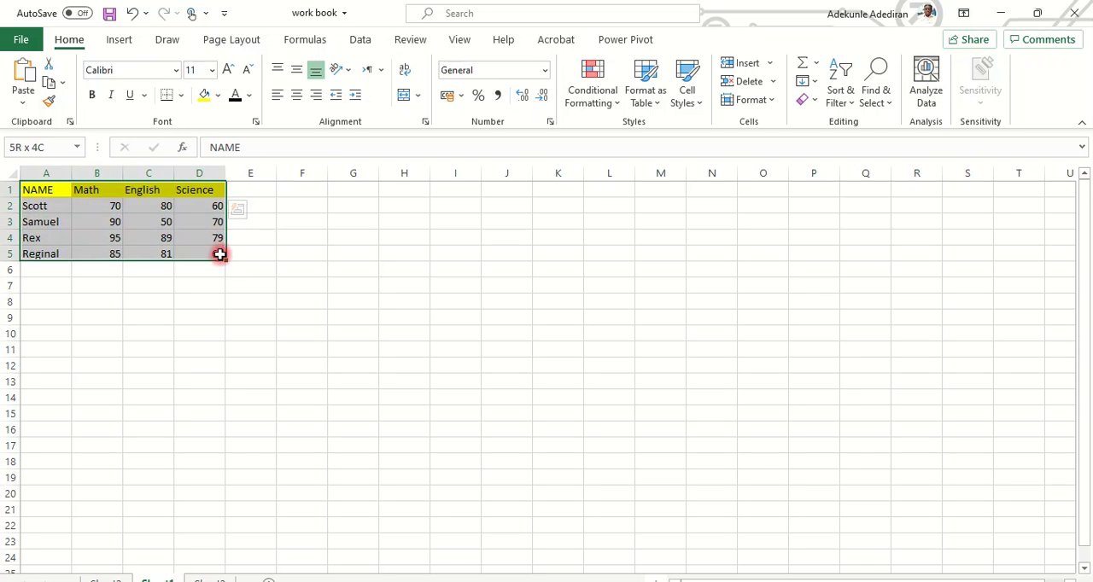
left_click(181, 94)
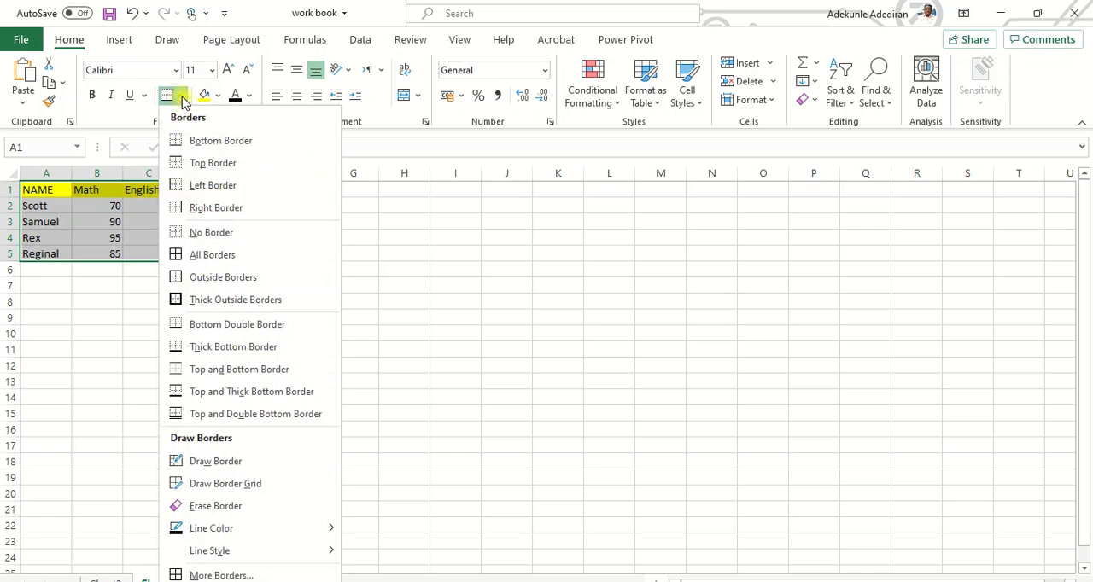
left_click(187, 256)
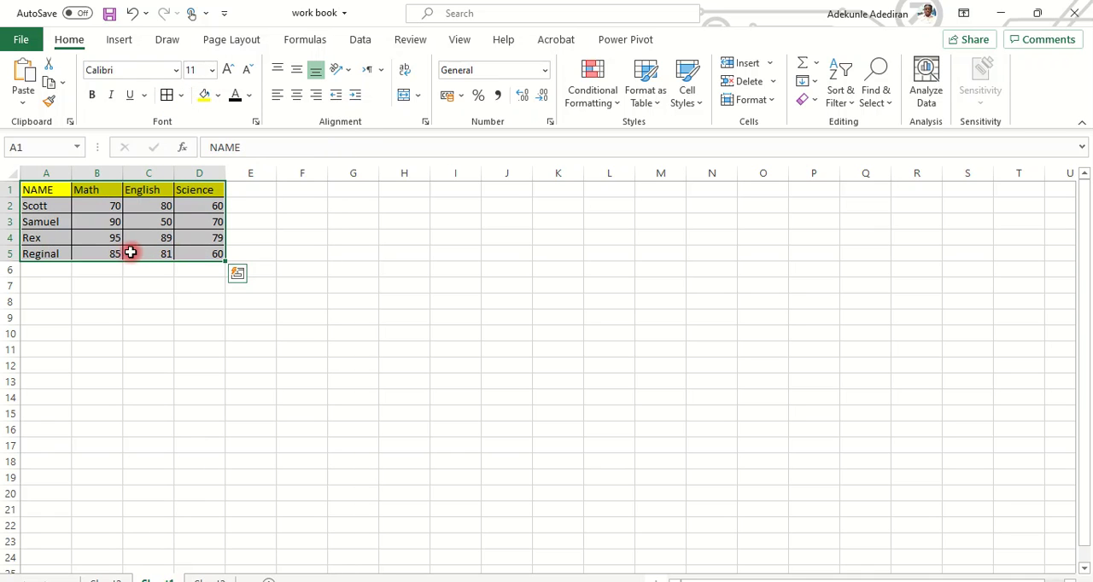
left_click(296, 96)
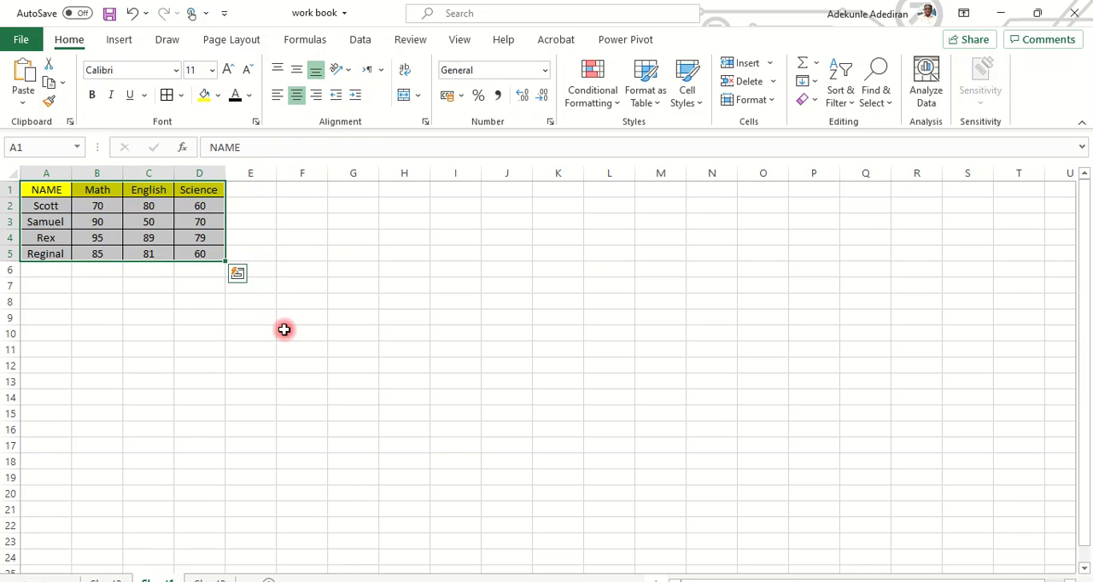
left_click(378, 578)
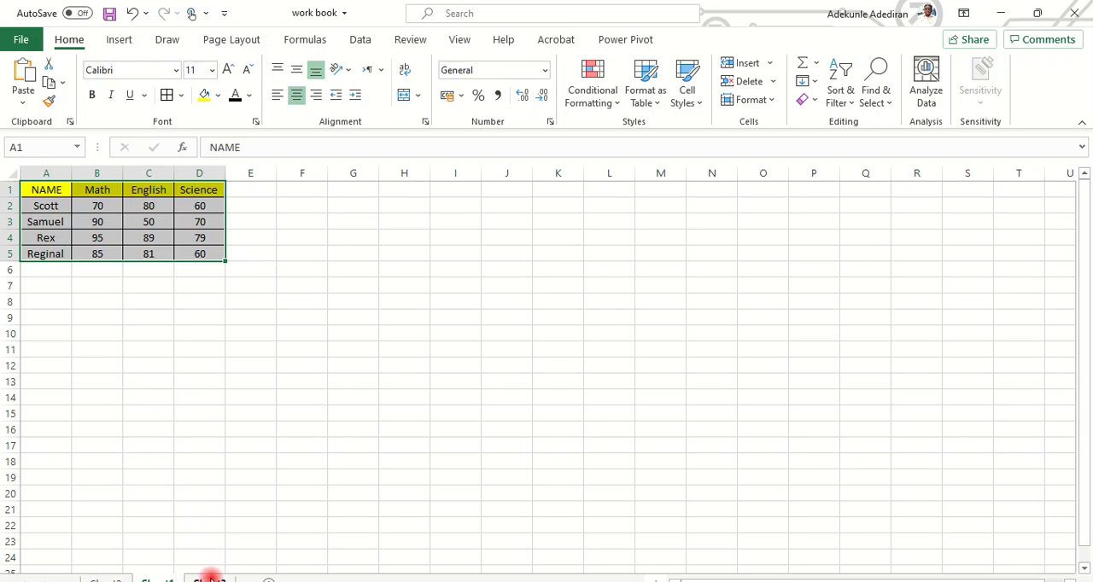
Switch to the worksheet that lists full names under NAME and enlarge the view of the list.
left_click(210, 579)
left_click_drag(60, 208, 56, 246)
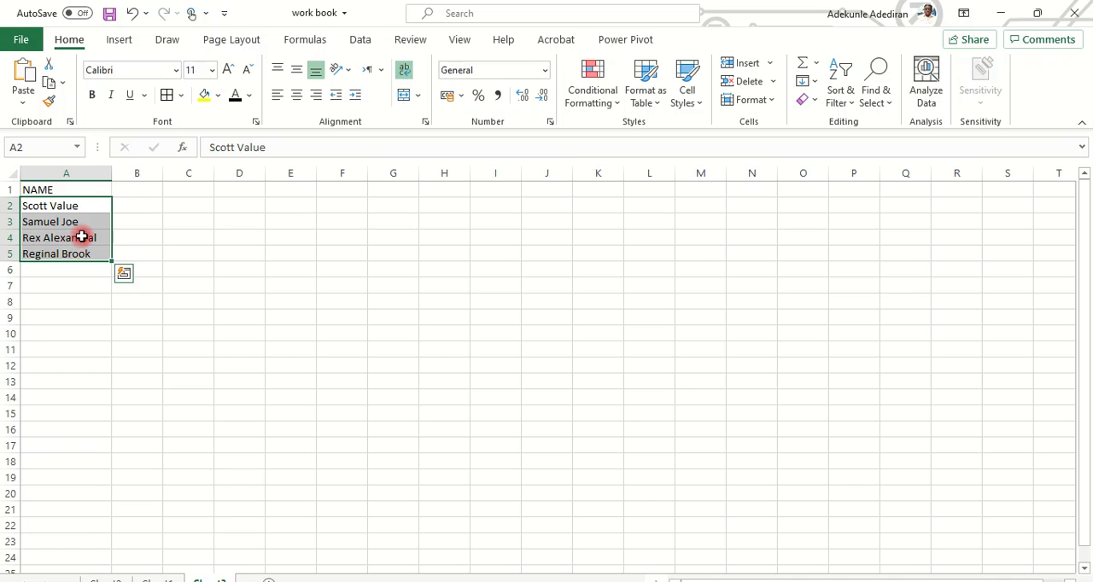
scroll(81, 240, "up", 5)
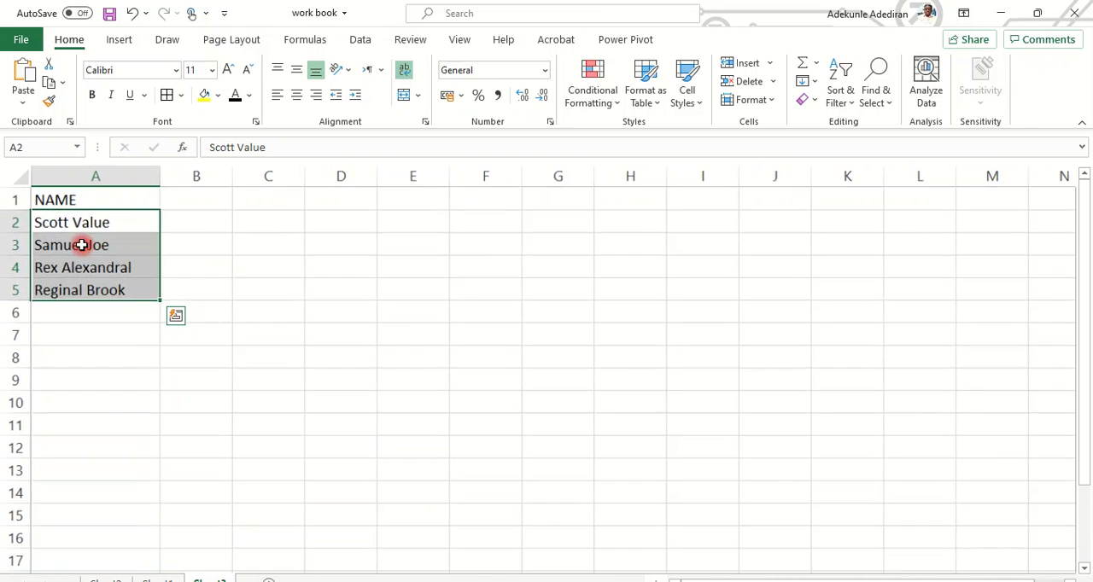
scroll(103, 257, "up", 2)
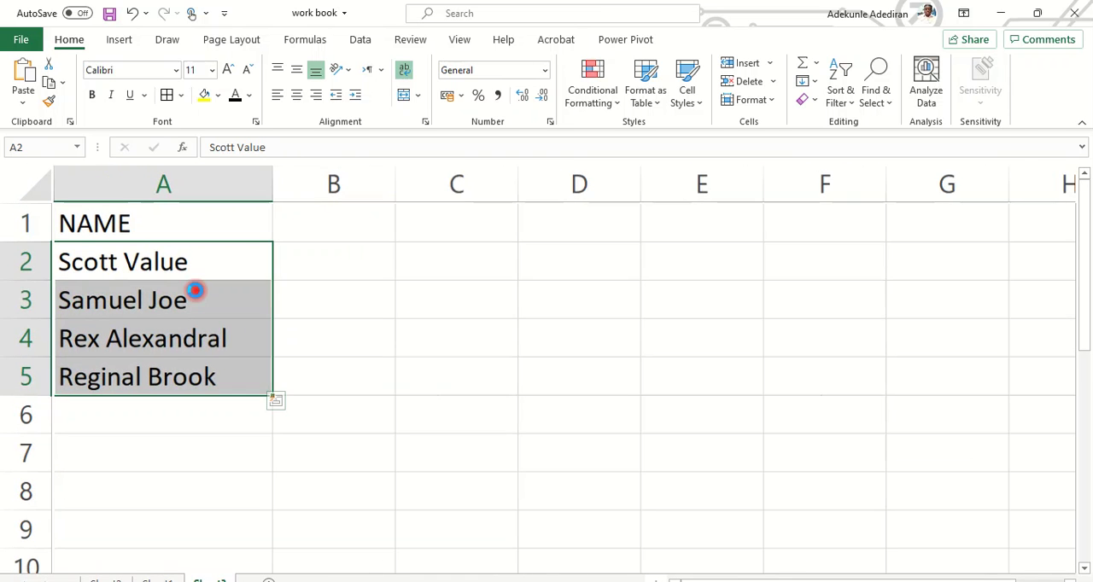
scroll(196, 294, "up", 3)
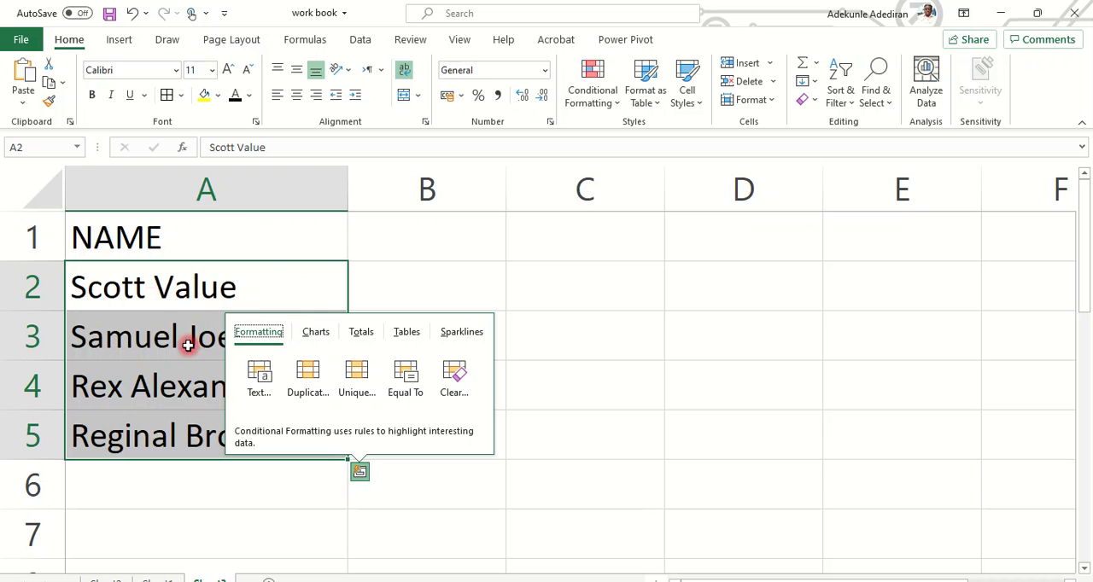
left_click(688, 440)
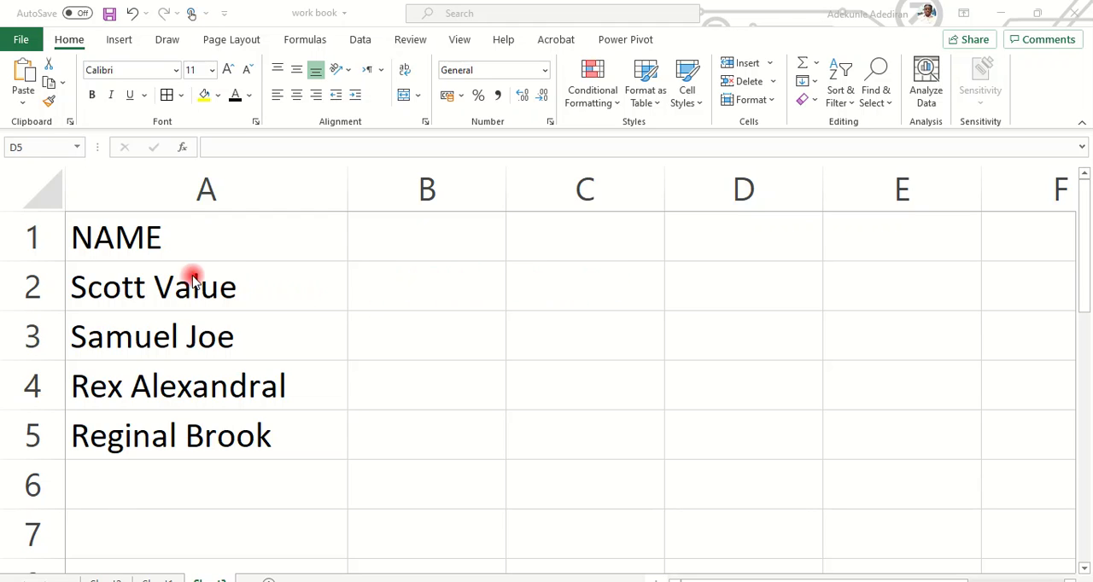
Split the full names in A2:A5 into two columns with Text to Columns, using Delimited with only Space as the delimiter.
left_click_drag(190, 275, 190, 425)
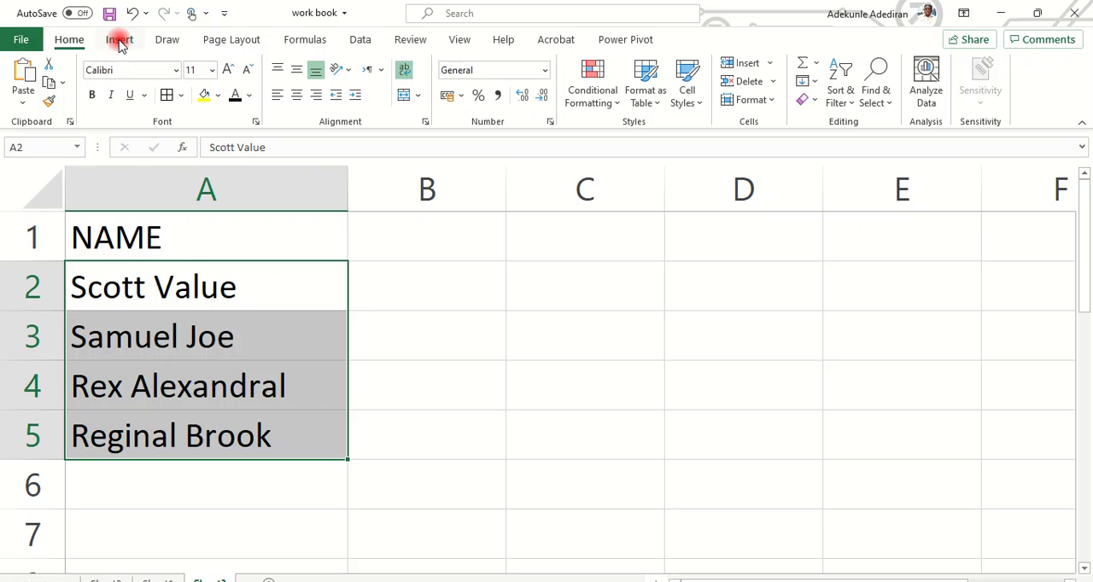
left_click(360, 41)
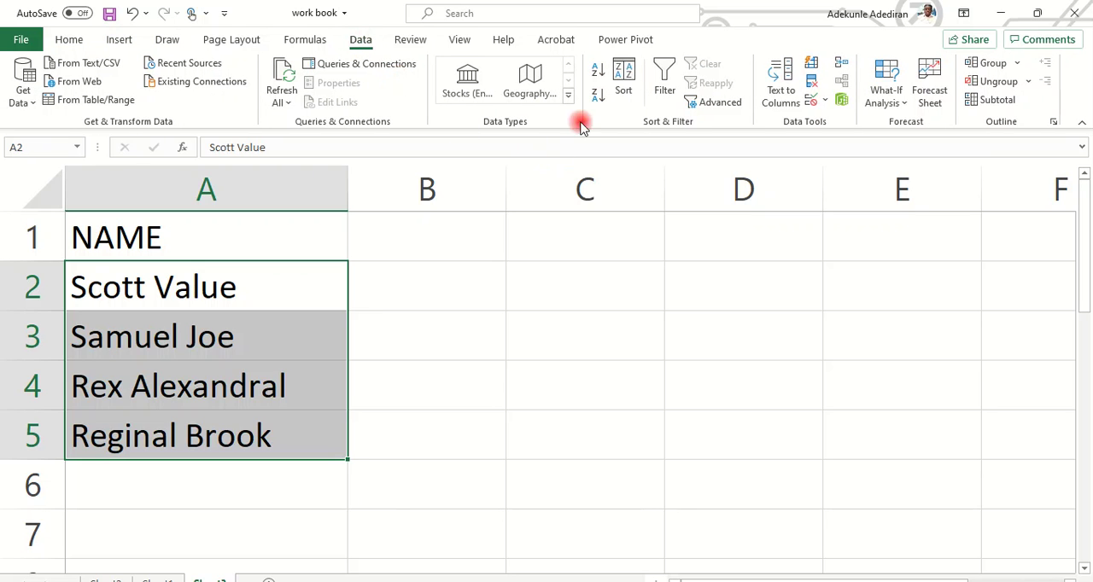
left_click(778, 100)
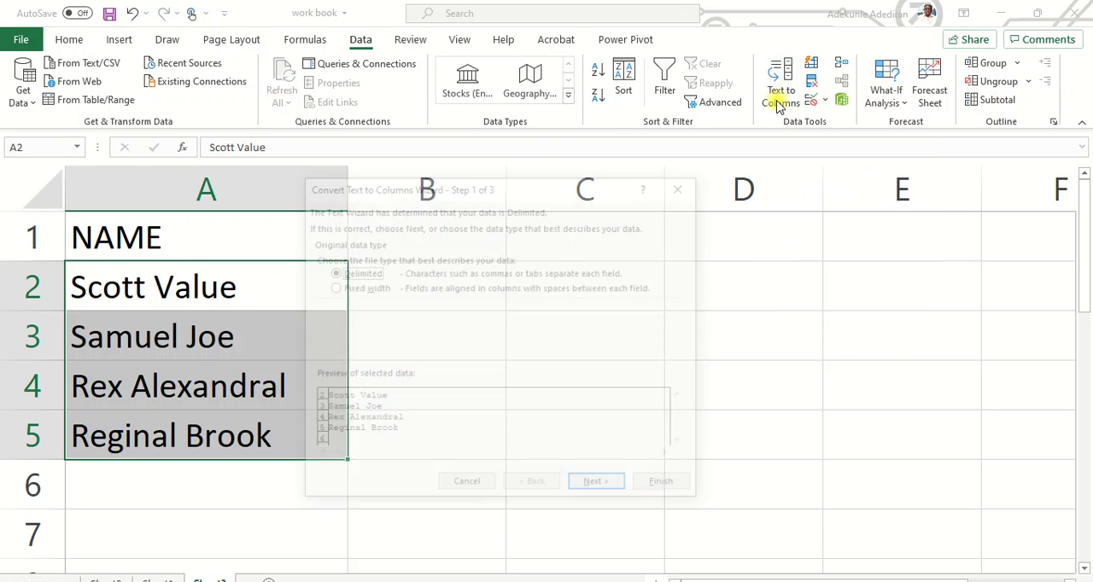
left_click(600, 488)
left_click(376, 320)
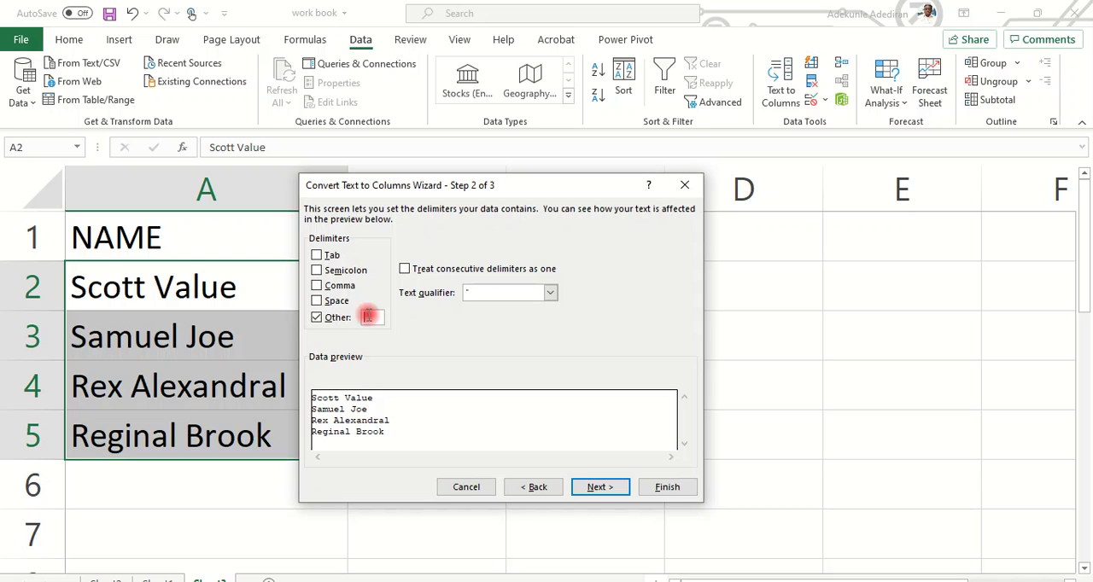
left_click(317, 317)
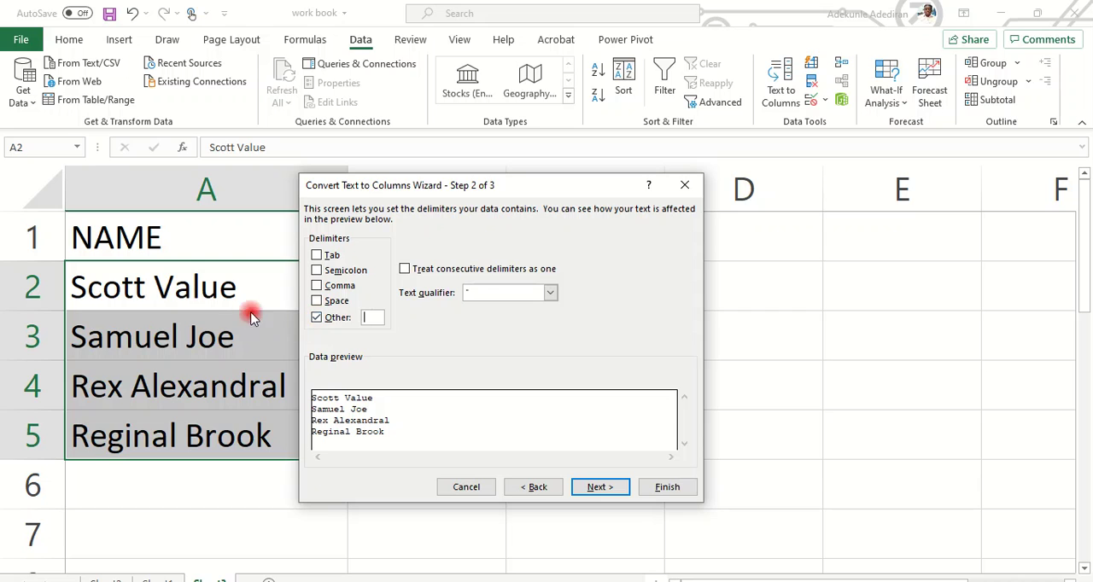
left_click(316, 318)
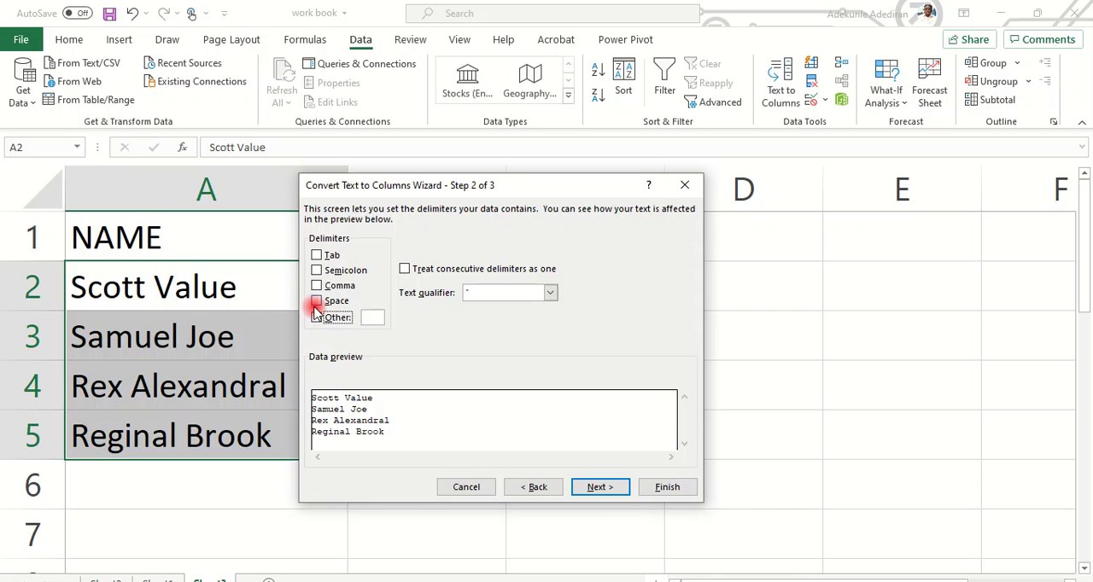
left_click(316, 302)
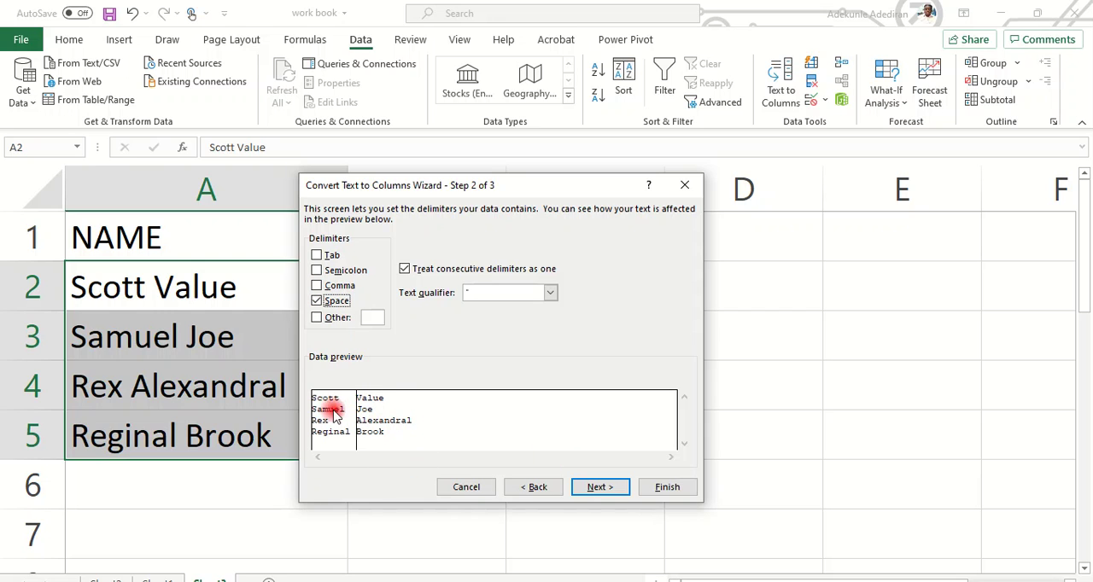
left_click(667, 487)
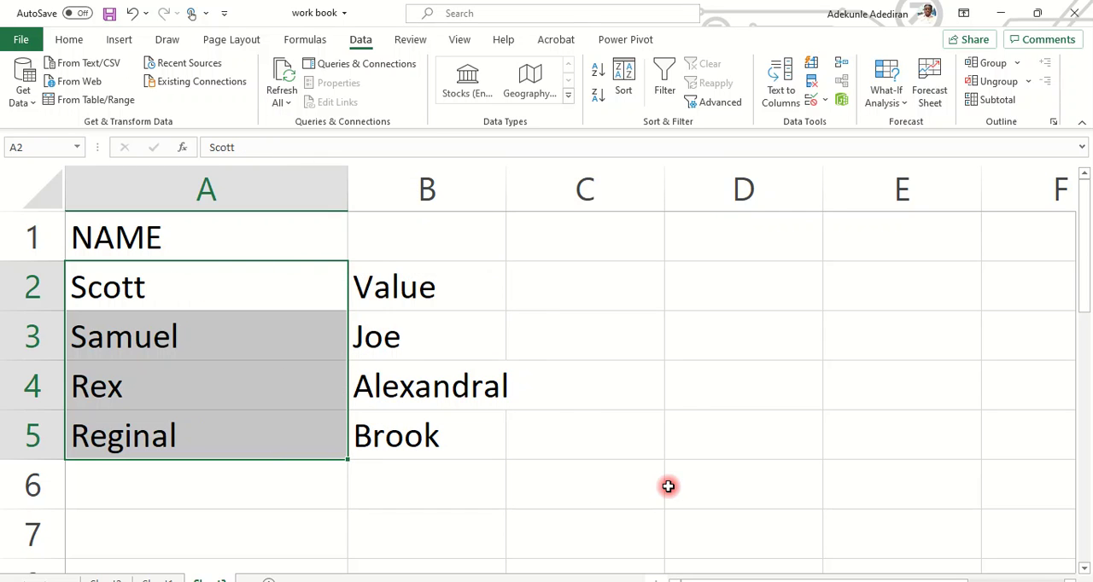
Autofit the widths of columns A and B to the split names.
left_click(543, 436)
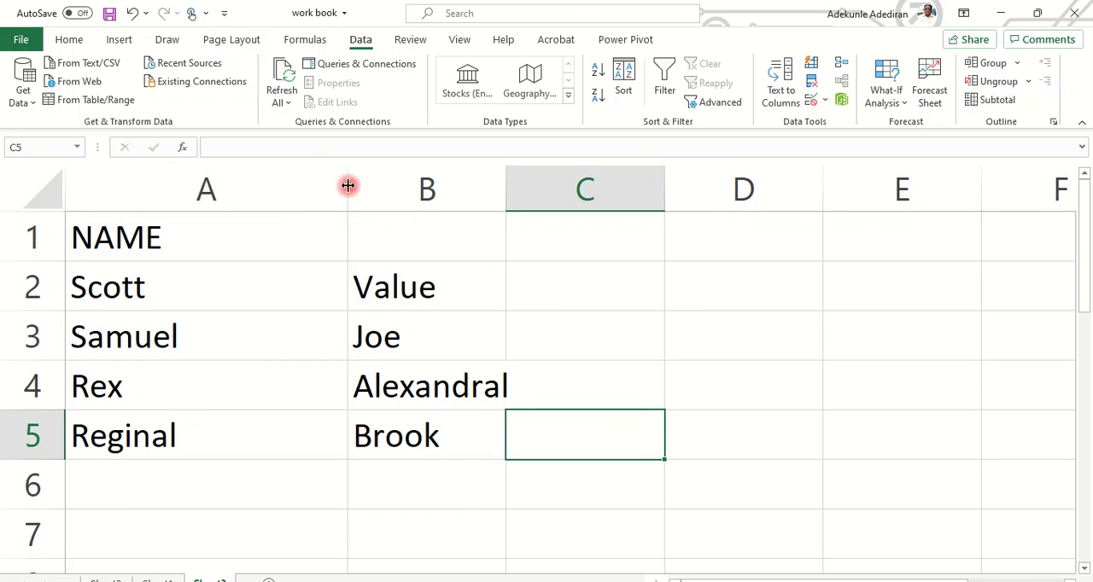
double_click(348, 185)
double_click(355, 198)
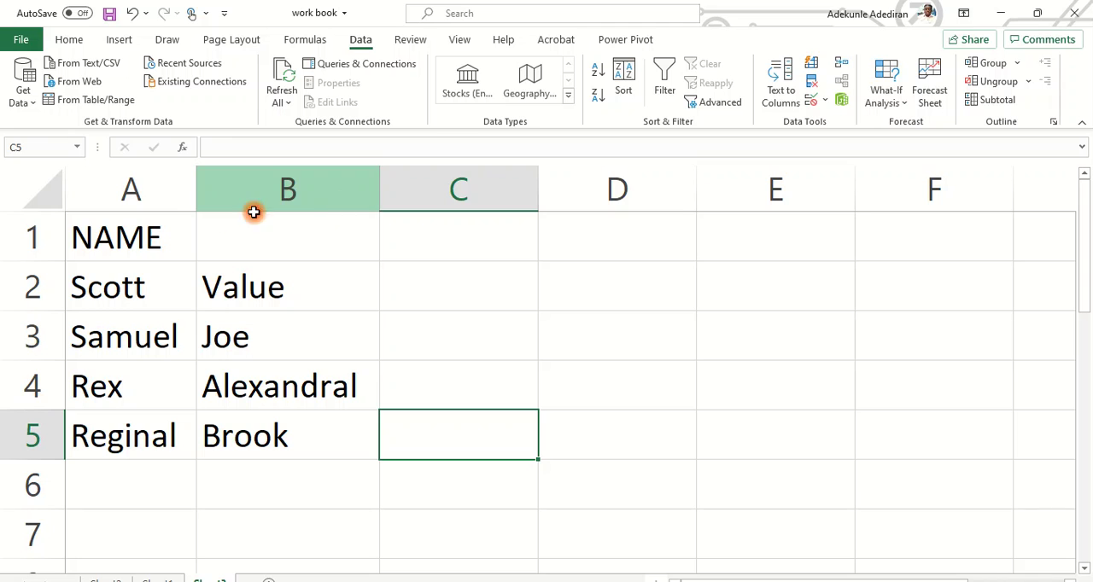
Change the header in A1 to FIRST NAME and autofit column A to it.
left_click(138, 216)
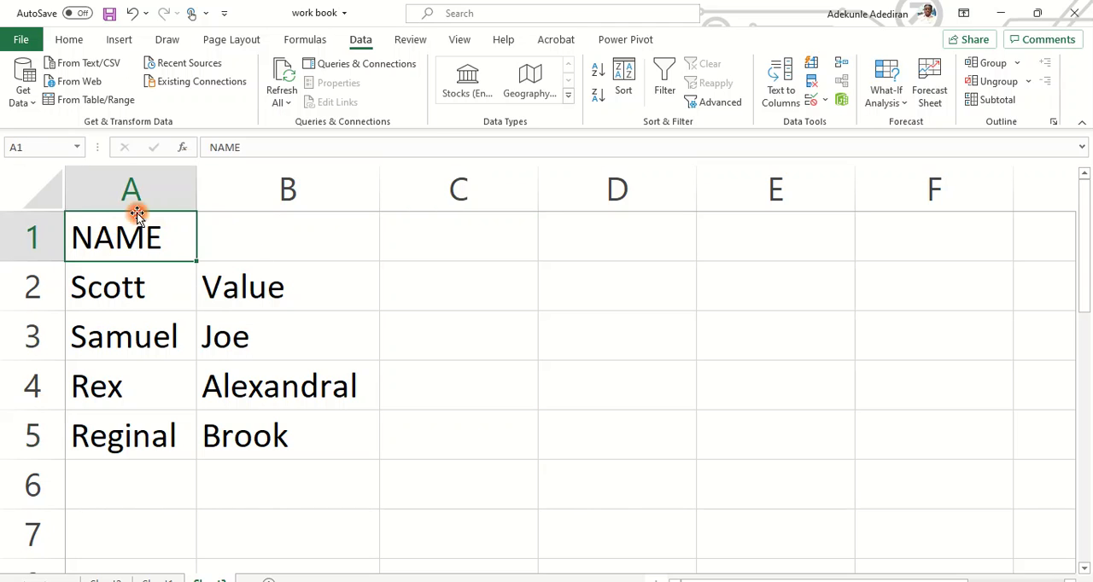
left_click(207, 146)
type("FIRST")
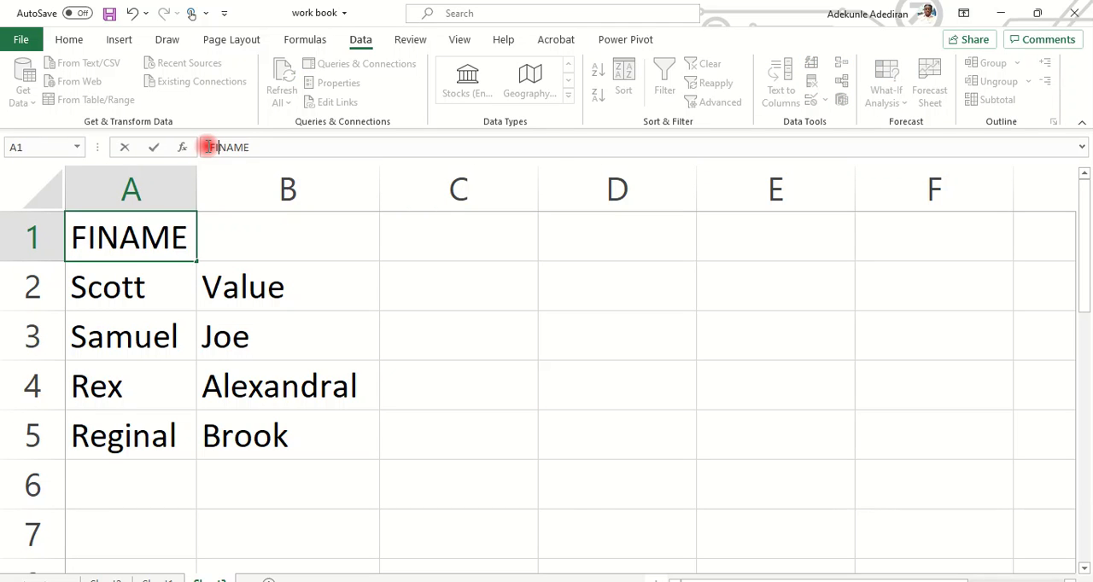
left_click(247, 247)
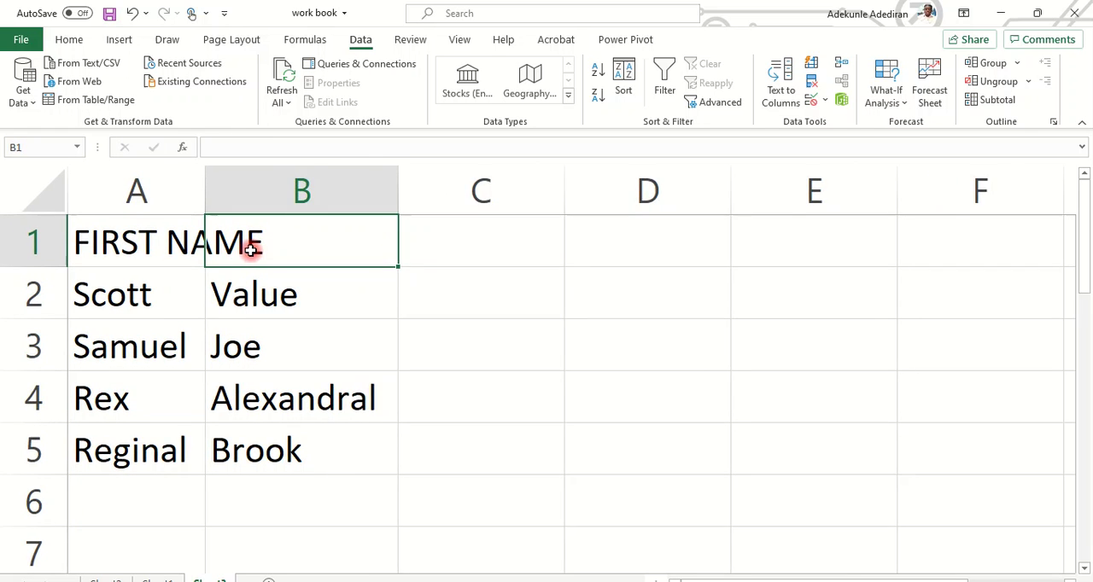
scroll(250, 249, "down", 3)
scroll(178, 219, "down", 1)
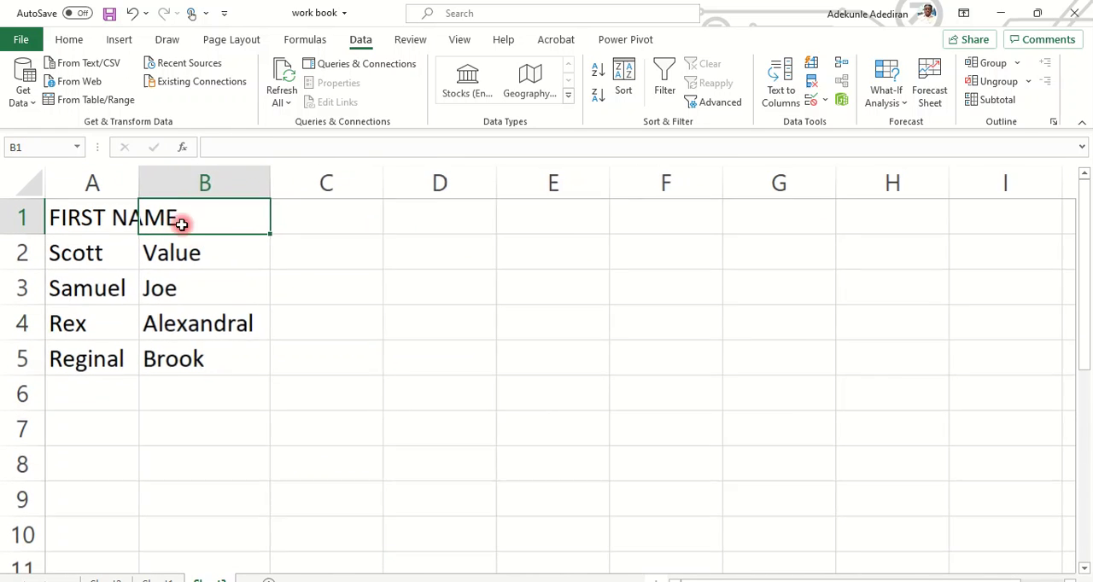
double_click(142, 174)
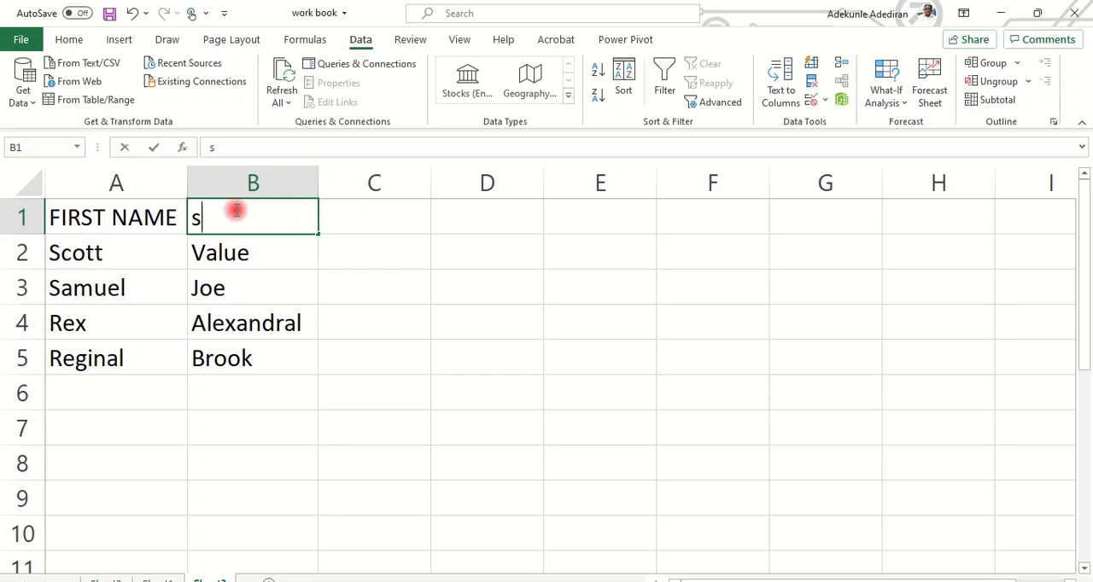
Enter the header SECOND NAME in B1 and autofit column B to it.
type("s")
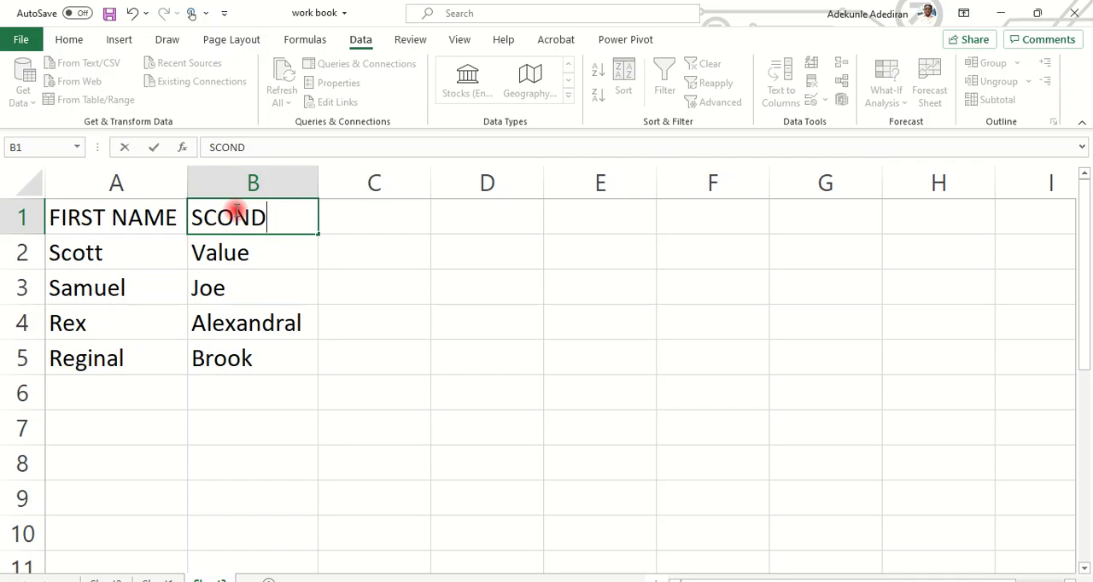
key("BackSpace")
key("BackSpace")
key("BackSpace")
type("COMN")
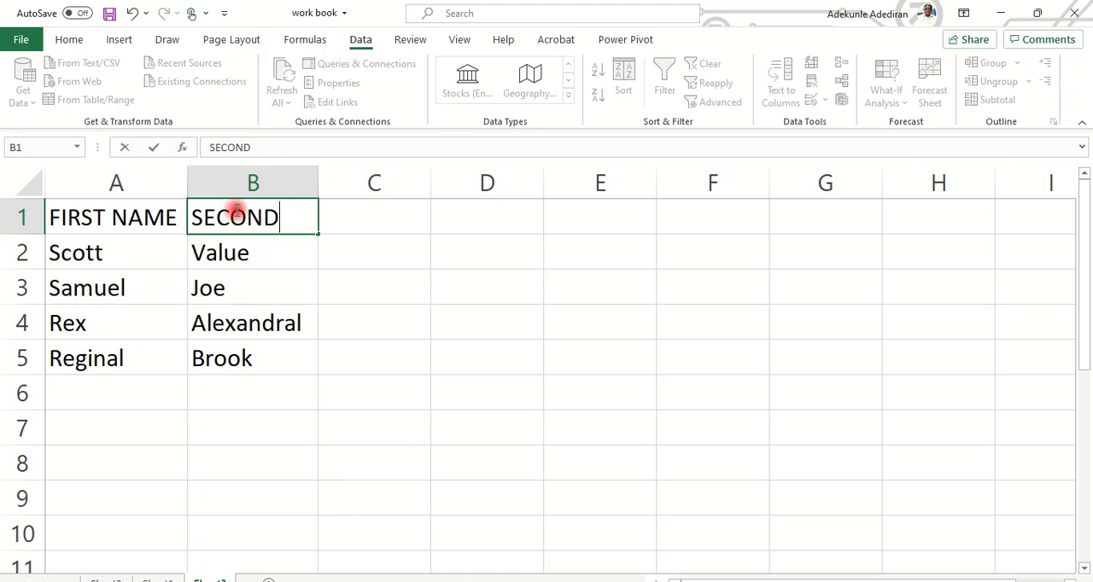
type("NAME")
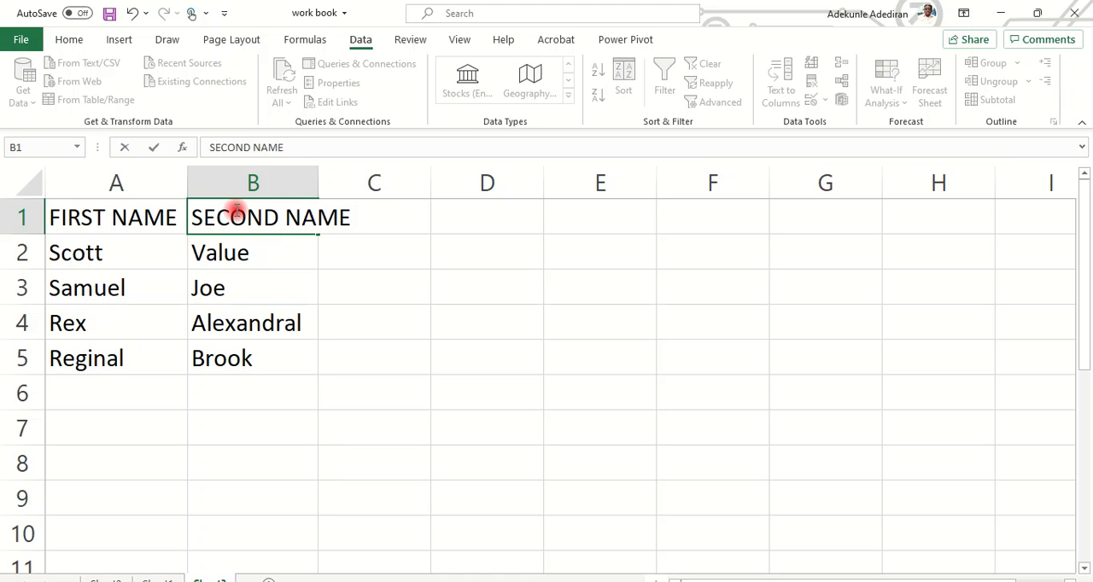
double_click(317, 183)
left_click(444, 322)
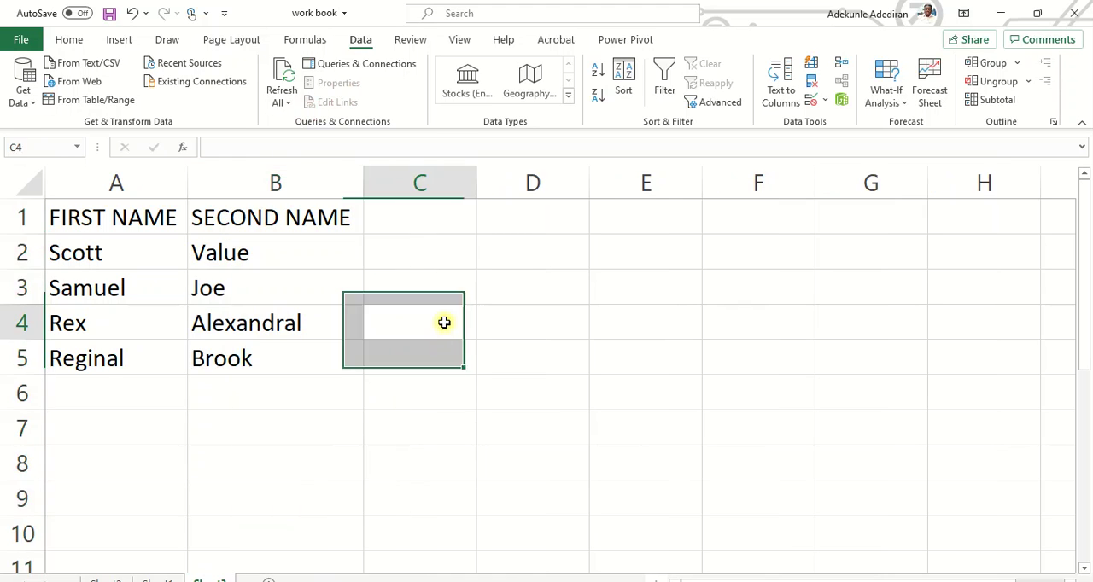
Apply all borders to the name table A1:B5 and deselect it.
left_click_drag(146, 254, 289, 353)
left_click(91, 221)
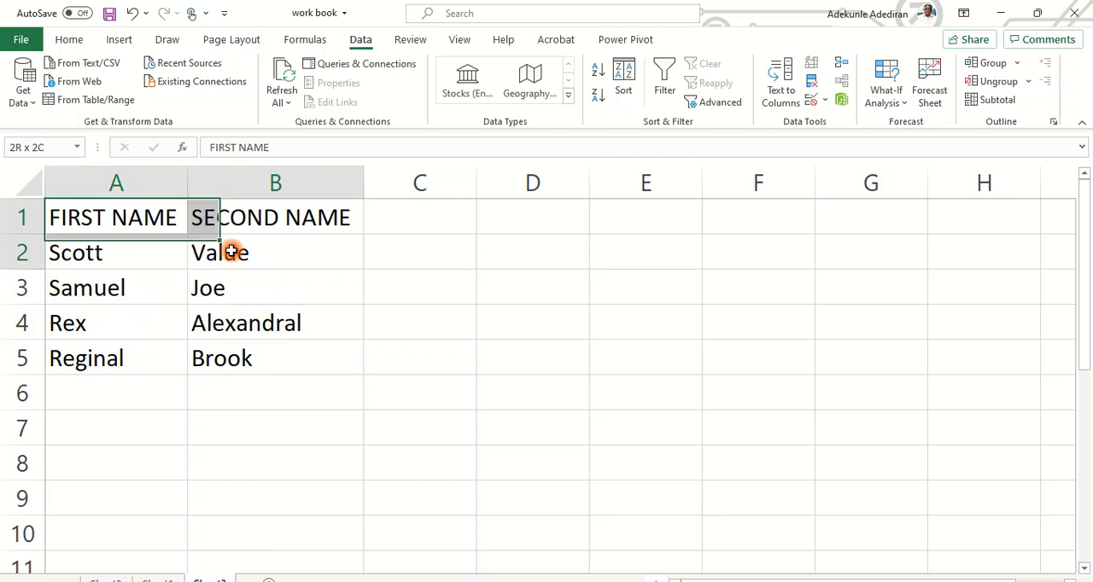
left_click_drag(192, 238, 281, 351)
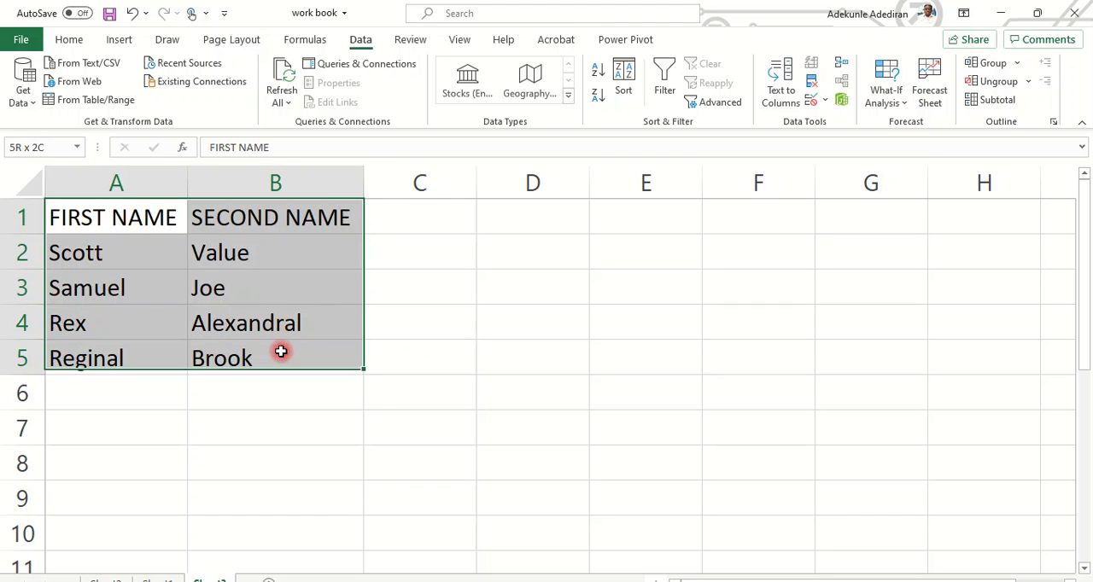
left_click(70, 41)
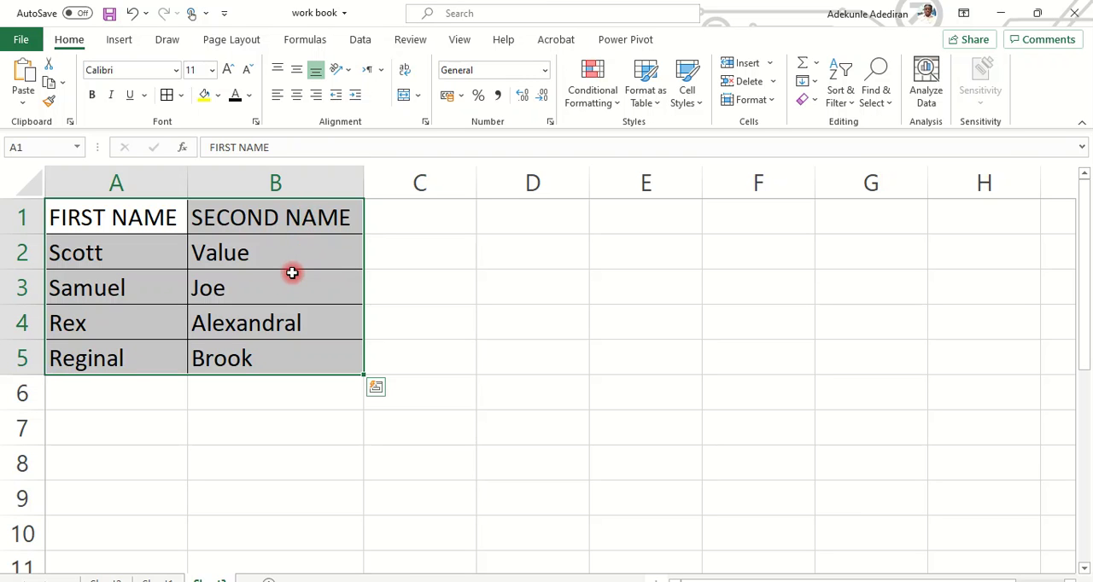
scroll(288, 287, "down", 5)
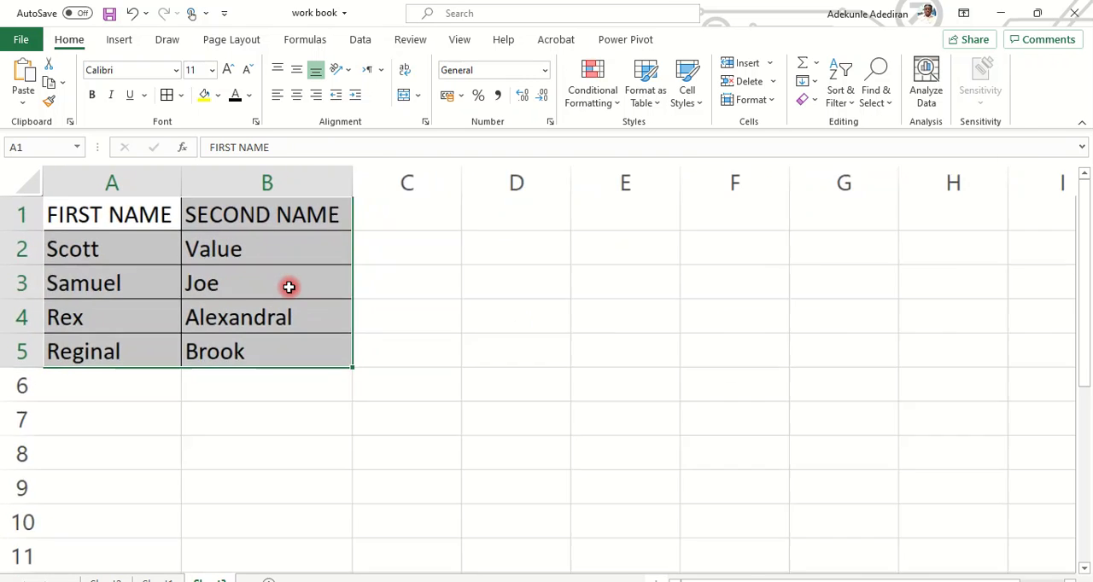
scroll(289, 287, "down", 1)
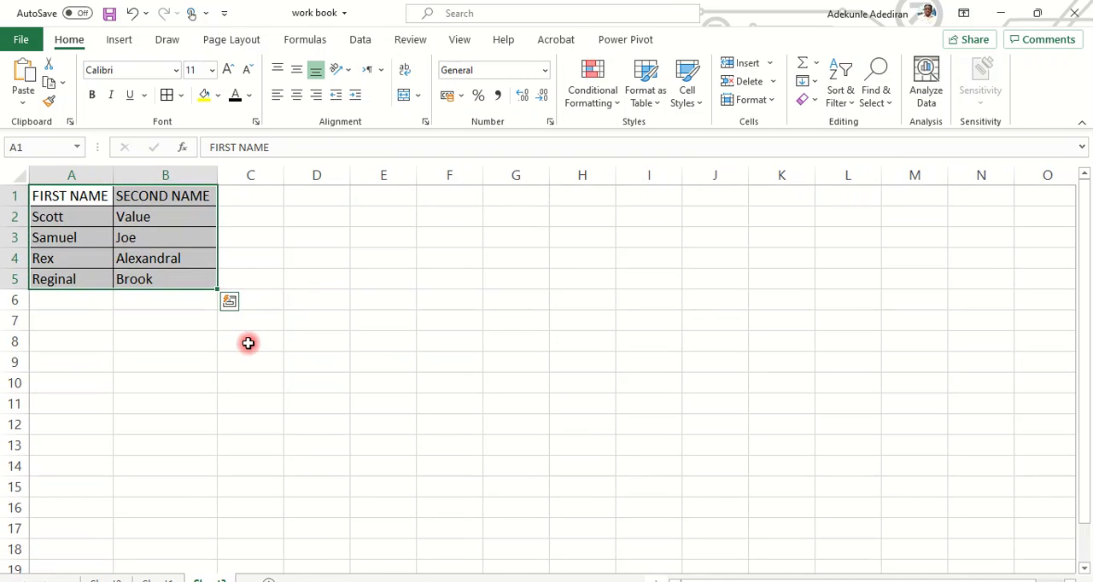
left_click(168, 341)
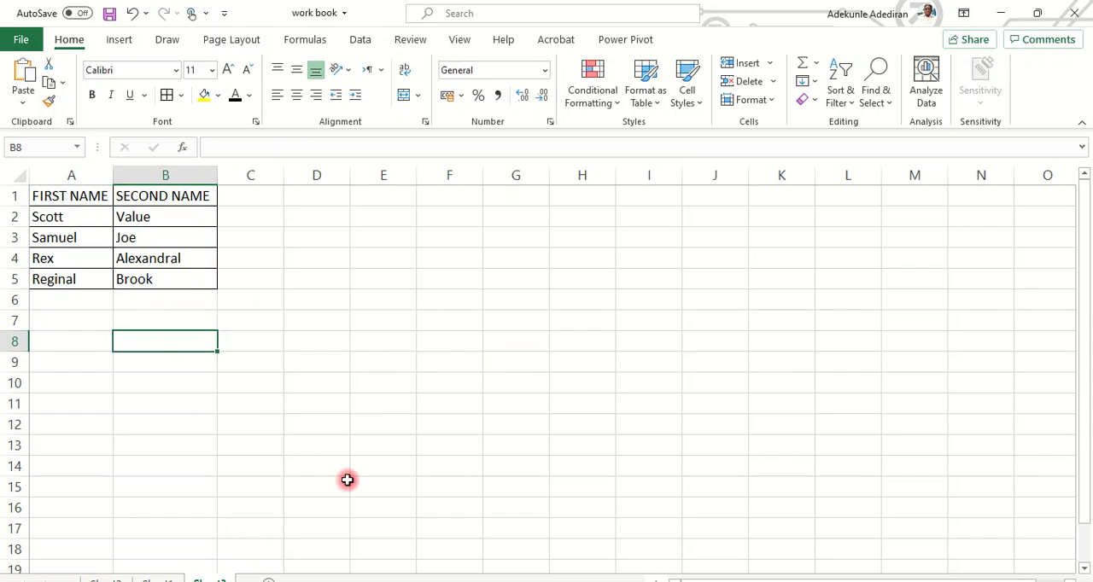